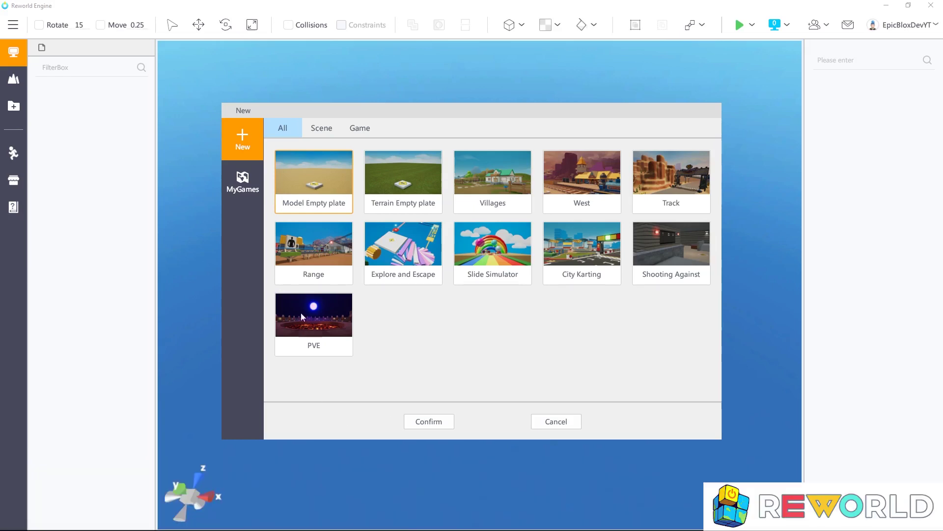
Step: Create a new scene from the Model Empty plate template
{"action": "left_click", "coordinate": [429, 420]}
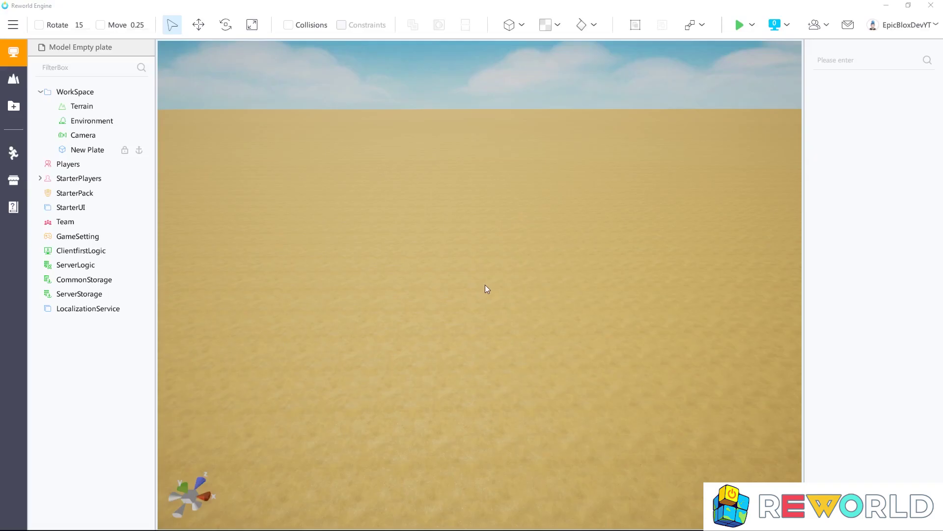
Step: Add a cube, a sphere and a capsule part and line them up in a row
{"action": "left_click", "coordinate": [508, 24]}
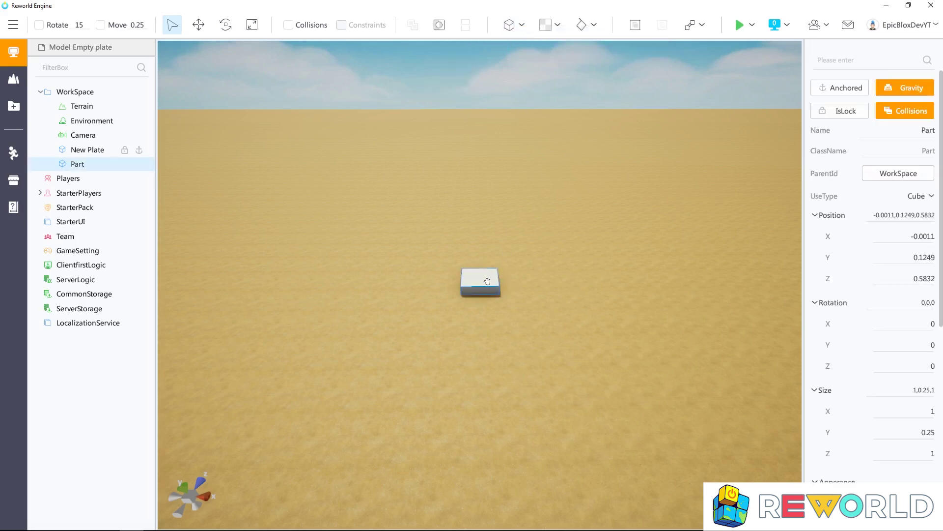
{"action": "left_click_drag", "start_coordinate": [488, 281], "coordinate": [393, 285]}
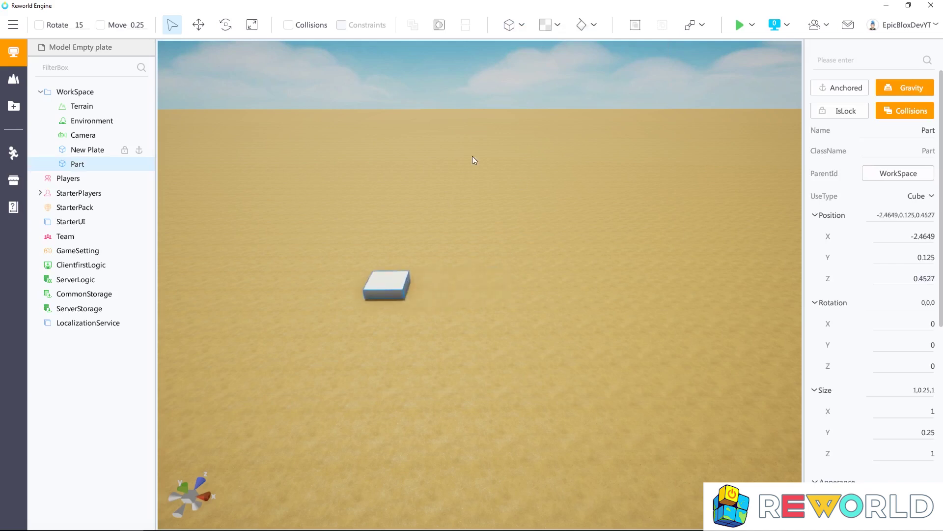
{"action": "left_click", "coordinate": [522, 25]}
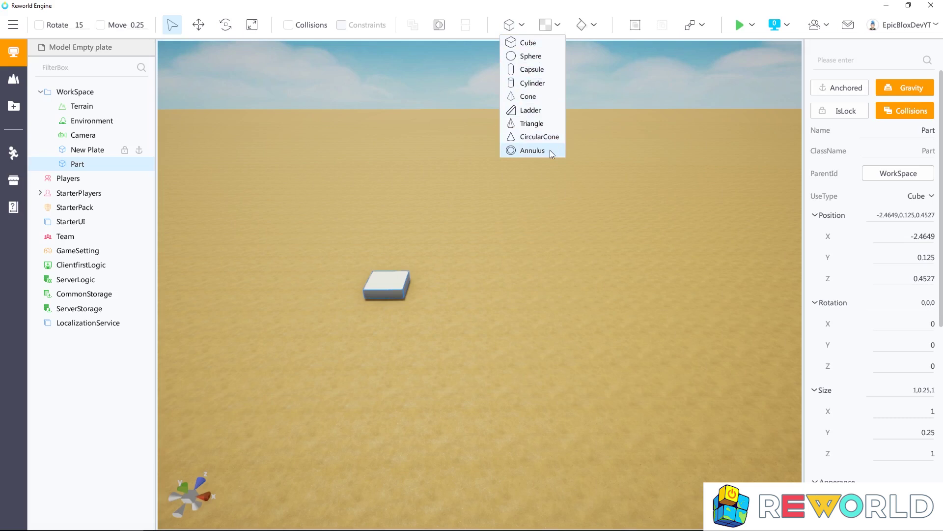
{"action": "left_click", "coordinate": [540, 58]}
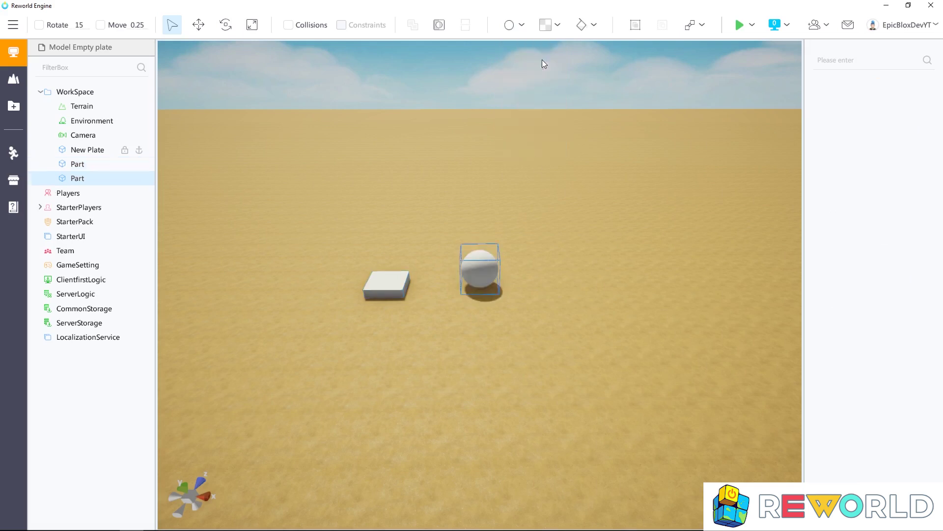
{"action": "left_click", "coordinate": [521, 25]}
{"action": "left_click", "coordinate": [507, 142]}
{"action": "left_click_drag", "start_coordinate": [485, 253], "coordinate": [537, 276]}
{"action": "left_click_drag", "start_coordinate": [480, 273], "coordinate": [449, 278]}
{"action": "mouse_move", "coordinate": [537, 278]}
{"action": "left_mouse_down"}
{"action": "mouse_move", "coordinate": [507, 281]}
{"action": "mouse_move", "coordinate": [537, 275]}
{"action": "left_mouse_up"}
Step: Add a cylinder and a cone beside it, then a ladder at the left of a front row
{"action": "left_click", "coordinate": [521, 24]}
{"action": "left_click", "coordinate": [532, 83]}
{"action": "left_click", "coordinate": [522, 24]}
{"action": "left_click", "coordinate": [528, 96]}
{"action": "left_click_drag", "start_coordinate": [516, 231], "coordinate": [582, 280]}
{"action": "left_click", "coordinate": [522, 24]}
{"action": "left_click", "coordinate": [530, 110]}
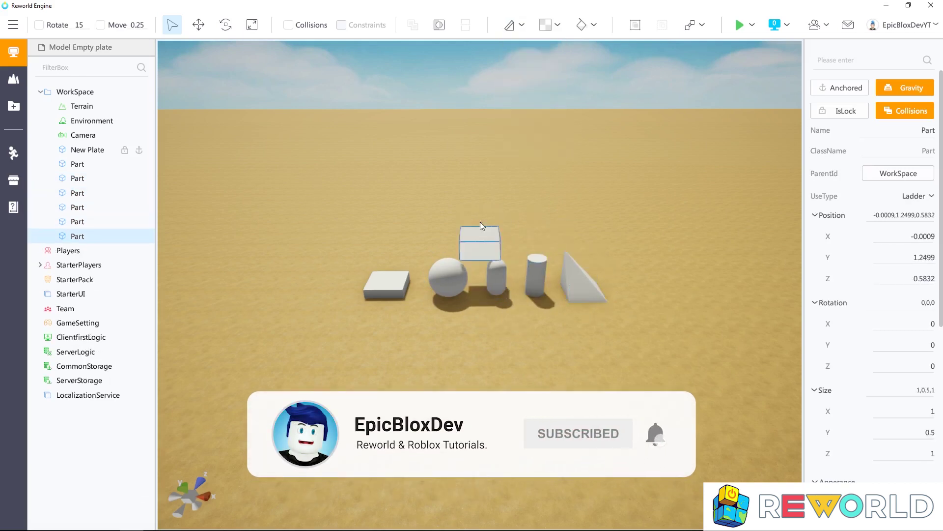
{"action": "left_click_drag", "start_coordinate": [479, 239], "coordinate": [407, 322]}
Step: Add a triangle, a CircularCone and an annulus, placing them in the front rows
{"action": "left_click", "coordinate": [521, 25]}
{"action": "left_click", "coordinate": [530, 124]}
{"action": "left_click_drag", "start_coordinate": [484, 239], "coordinate": [484, 322]}
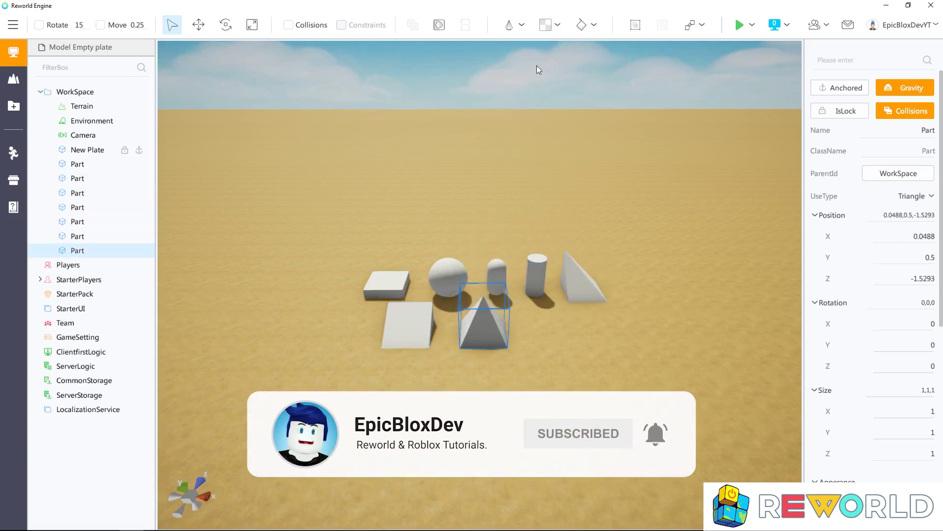
{"action": "left_click", "coordinate": [521, 25]}
{"action": "left_click", "coordinate": [540, 137]}
{"action": "left_click_drag", "start_coordinate": [484, 238], "coordinate": [554, 319]}
{"action": "left_click", "coordinate": [521, 25]}
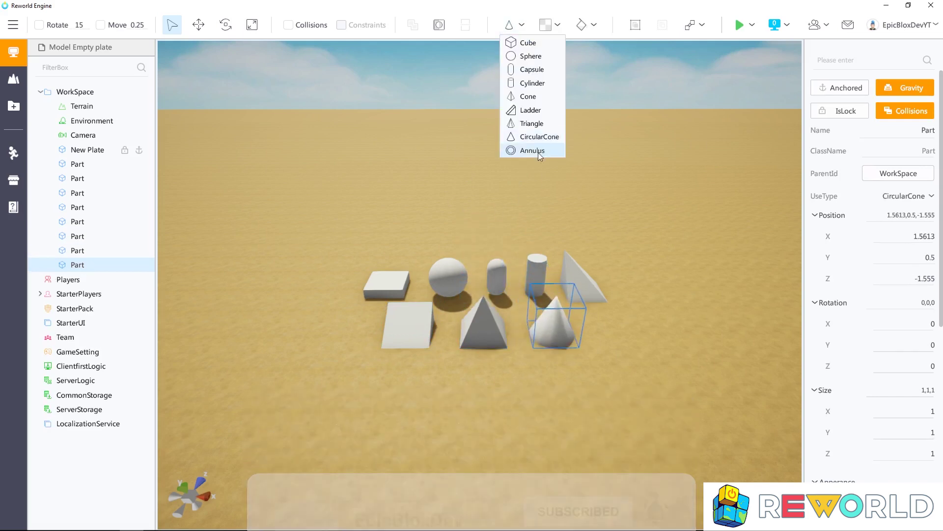
{"action": "left_click", "coordinate": [538, 152]}
{"action": "right_click_drag", "start_coordinate": [573, 402], "coordinate": [514, 407]}
{"action": "scroll", "coordinate": [514, 407], "scroll_direction": "up", "scroll_amount": 5}
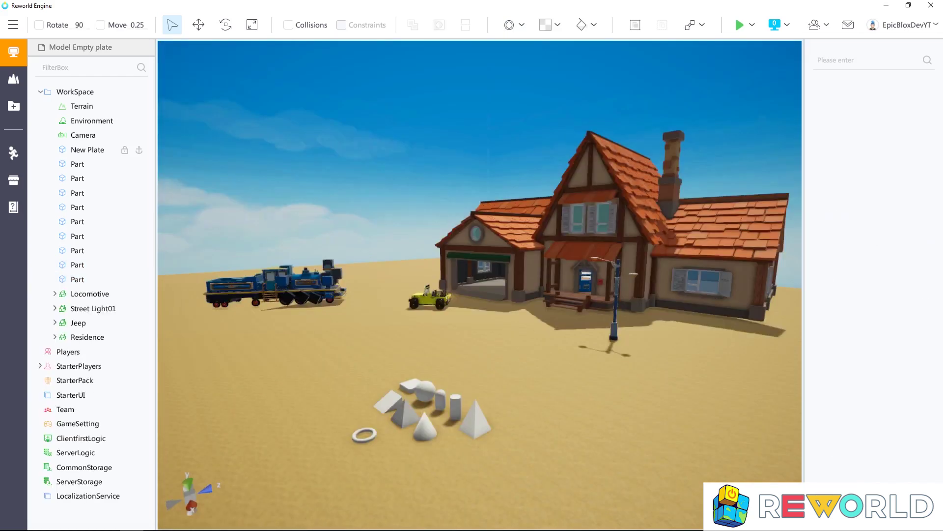
{"action": "key", "text": "w"}
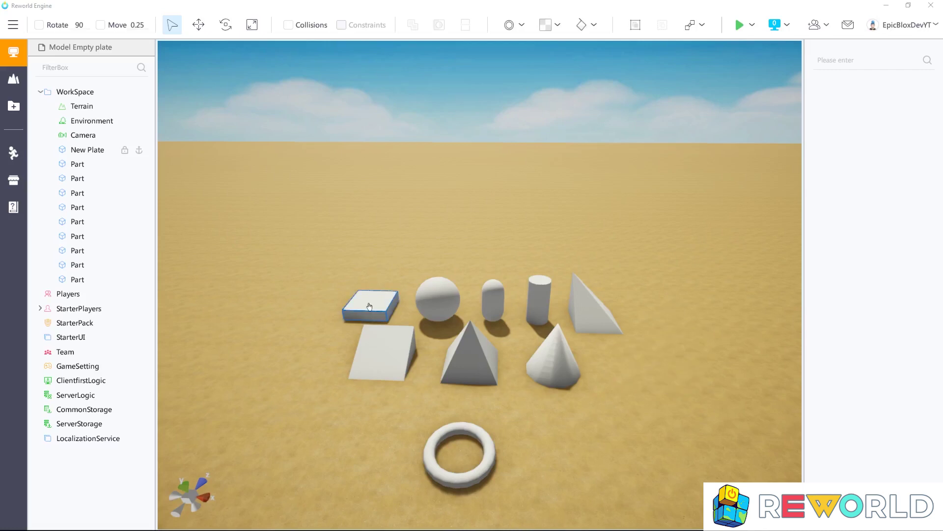
Step: Select parts individually, then box-select one and several parts, clearing the selection afterwards
{"action": "left_click", "coordinate": [383, 311]}
{"action": "left_click", "coordinate": [442, 311]}
{"action": "left_click", "coordinate": [381, 351]}
{"action": "left_click", "coordinate": [349, 249]}
{"action": "left_click_drag", "start_coordinate": [346, 261], "coordinate": [405, 315]}
{"action": "left_click_drag", "start_coordinate": [342, 255], "coordinate": [444, 412]}
{"action": "left_click", "coordinate": [667, 455]}
Step: Rename the flat box part to 'Cube'
{"action": "left_click", "coordinate": [378, 301]}
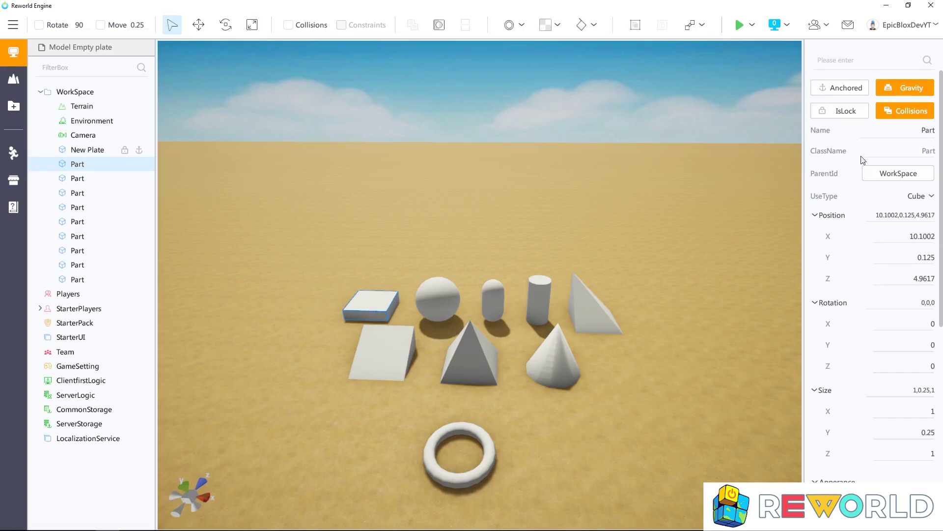
{"action": "double_click", "coordinate": [918, 129]}
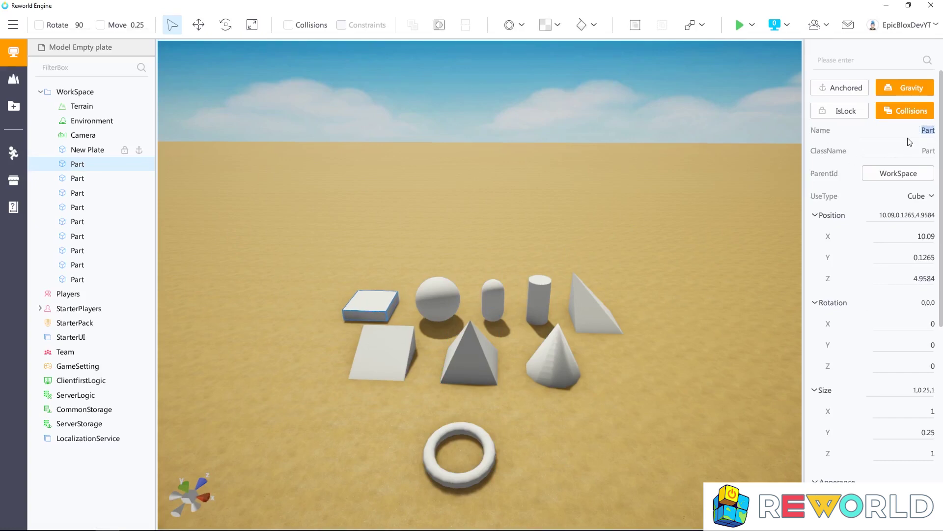
{"action": "type", "text": "Cube"}
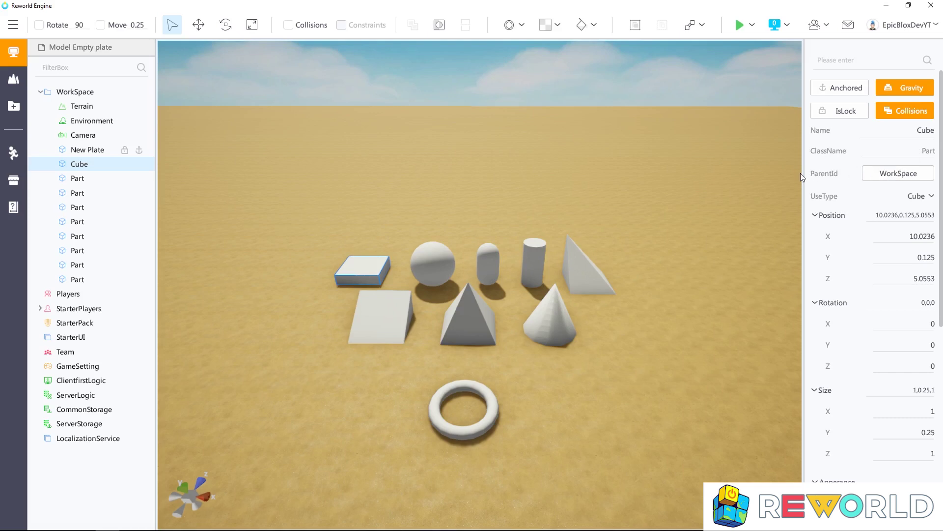
Step: Select the Cube in the Explorer and check its UseType choices, keeping Cube
{"action": "left_click", "coordinate": [62, 95]}
{"action": "left_click", "coordinate": [77, 163]}
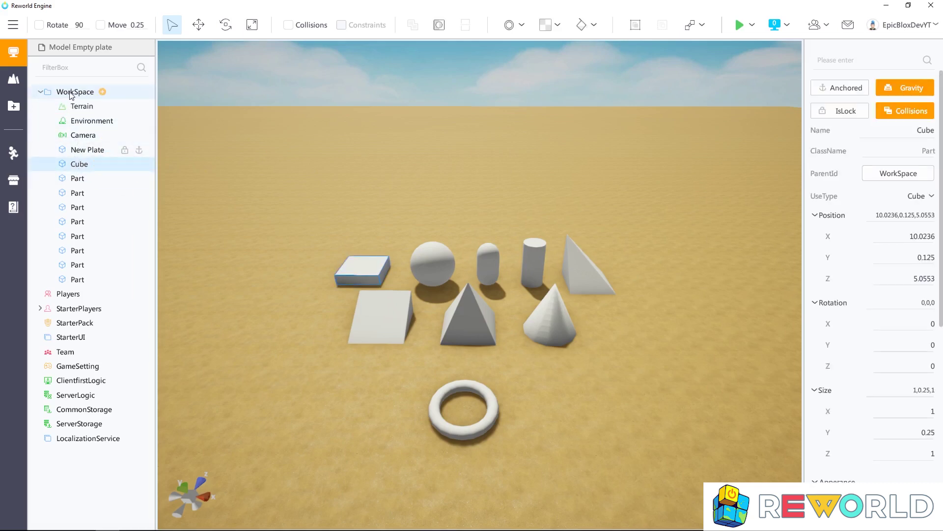
{"action": "left_click", "coordinate": [41, 92]}
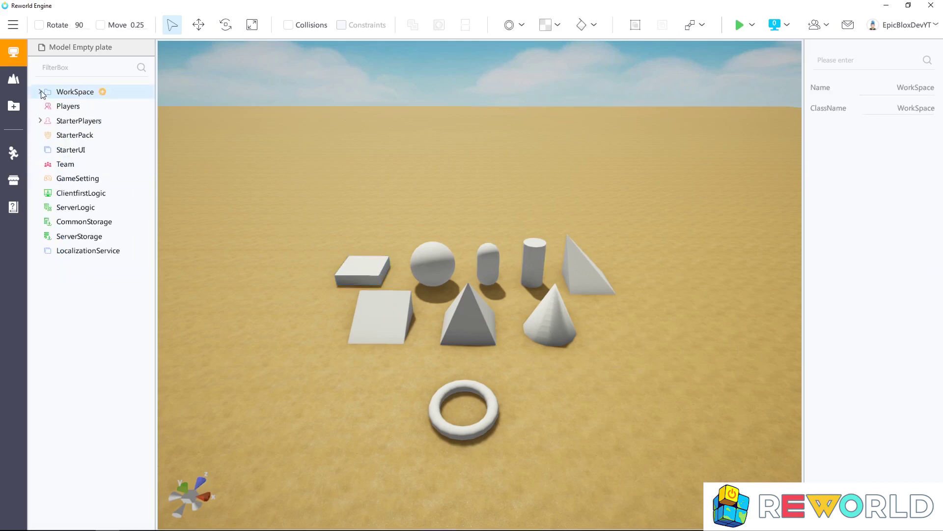
{"action": "left_click", "coordinate": [40, 91]}
{"action": "left_click", "coordinate": [74, 163]}
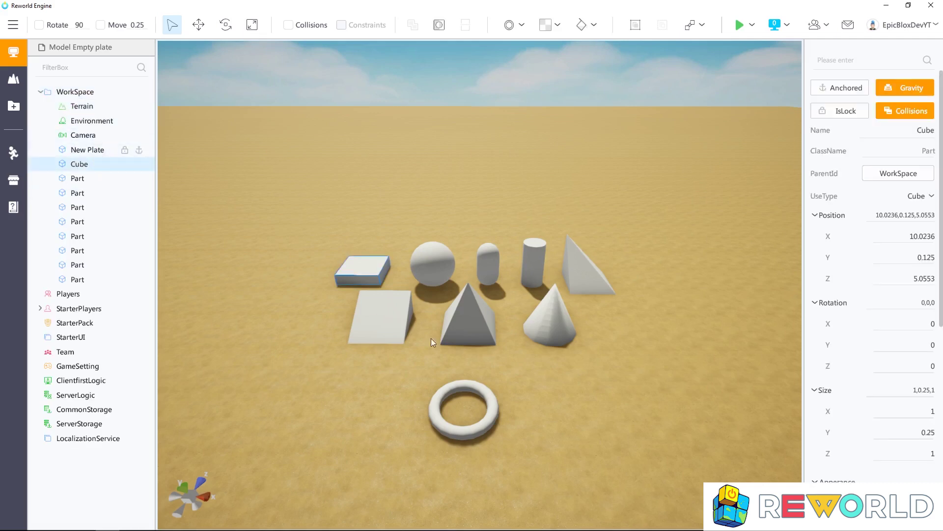
{"action": "scroll", "coordinate": [830, 175], "scroll_direction": "down", "scroll_amount": 1}
{"action": "left_click", "coordinate": [930, 157]}
{"action": "scroll", "coordinate": [920, 198], "scroll_direction": "down", "scroll_amount": 3}
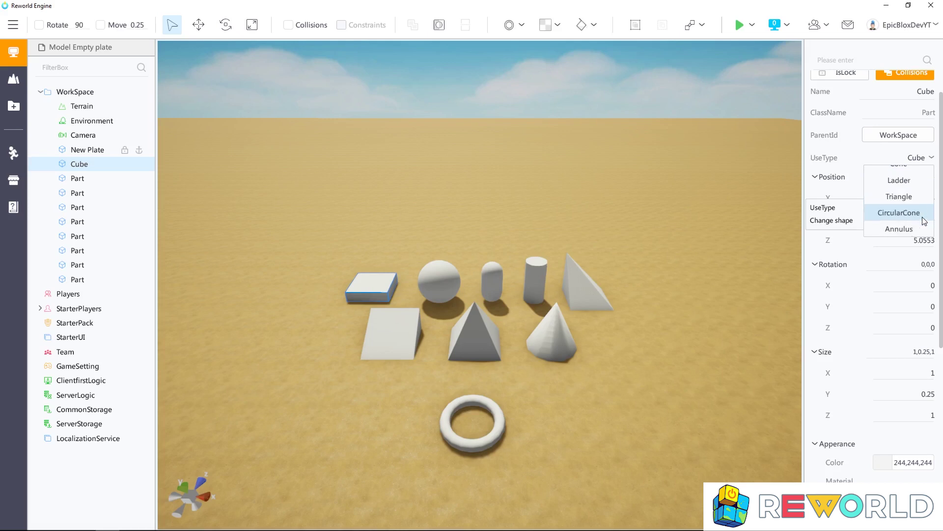
{"action": "scroll", "coordinate": [917, 210], "scroll_direction": "up", "scroll_amount": 3}
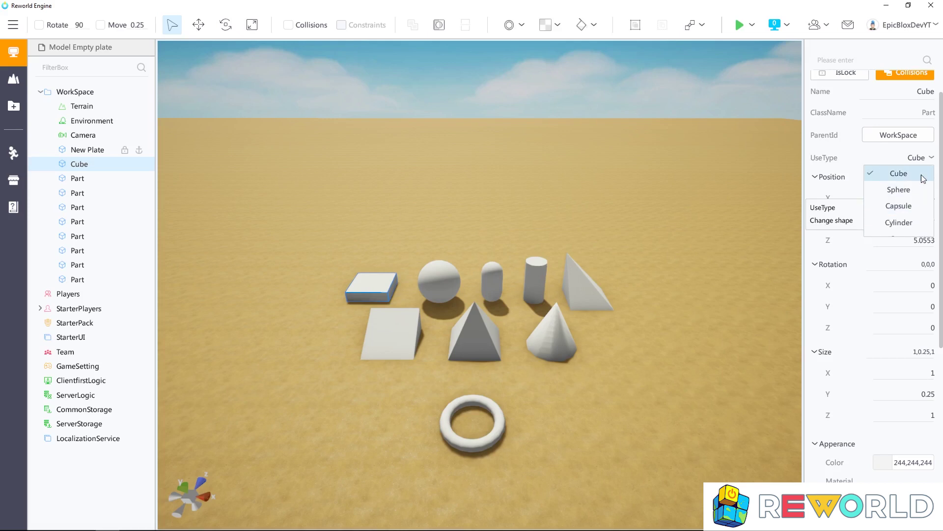
{"action": "left_click", "coordinate": [899, 173]}
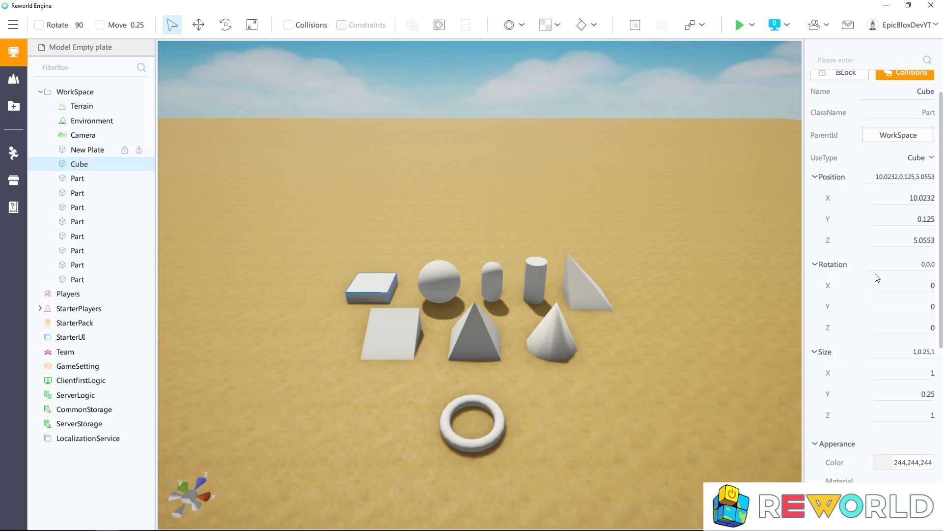
Step: Set the Cube's position to 0, 0, 0
{"action": "left_click", "coordinate": [921, 200]}
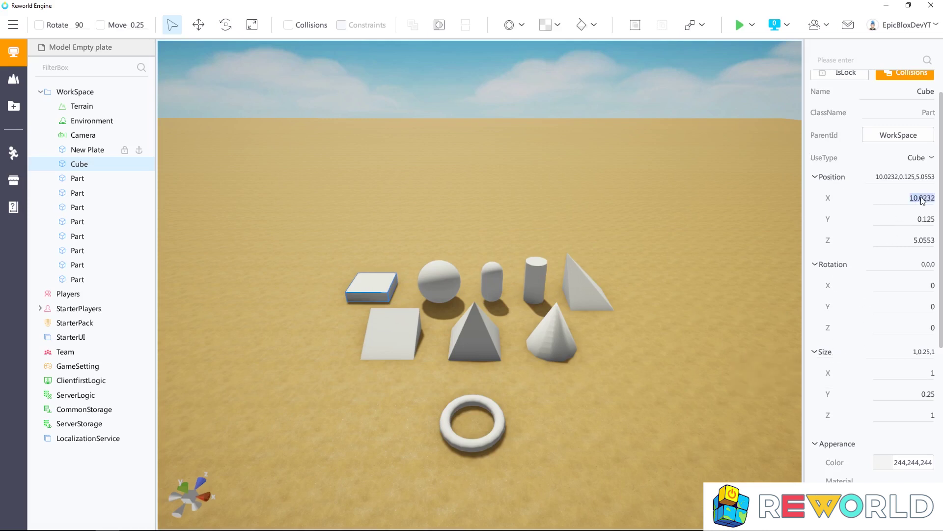
{"action": "type", "text": "0"}
{"action": "left_click", "coordinate": [926, 221]}
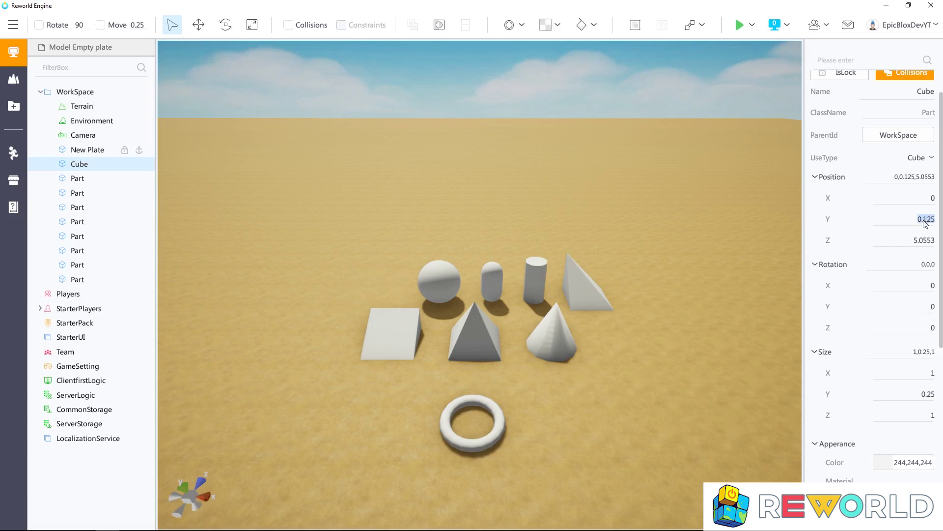
{"action": "type", "text": "0"}
{"action": "key", "text": "Return"}
{"action": "left_click", "coordinate": [925, 243]}
{"action": "type", "text": "0"}
{"action": "key", "text": "Return"}
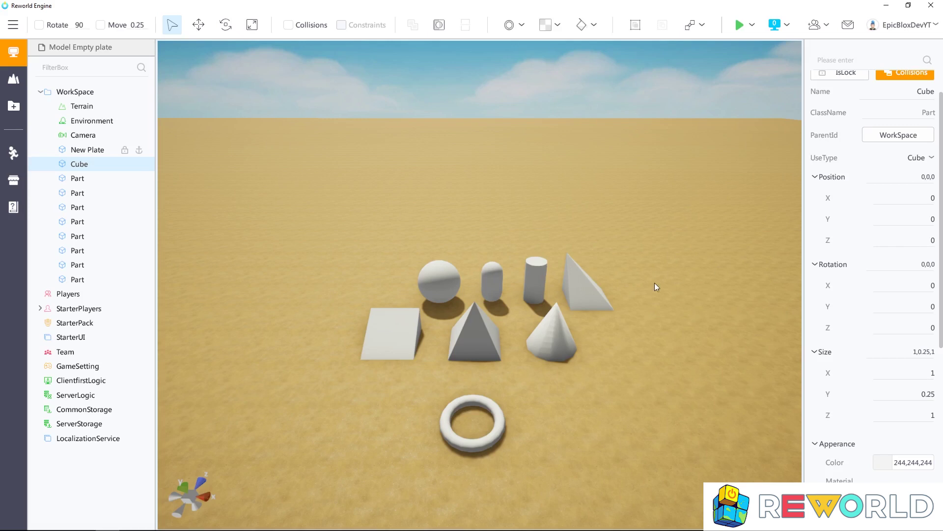
{"action": "right_click_drag", "start_coordinate": [646, 338], "coordinate": [171, 31]}
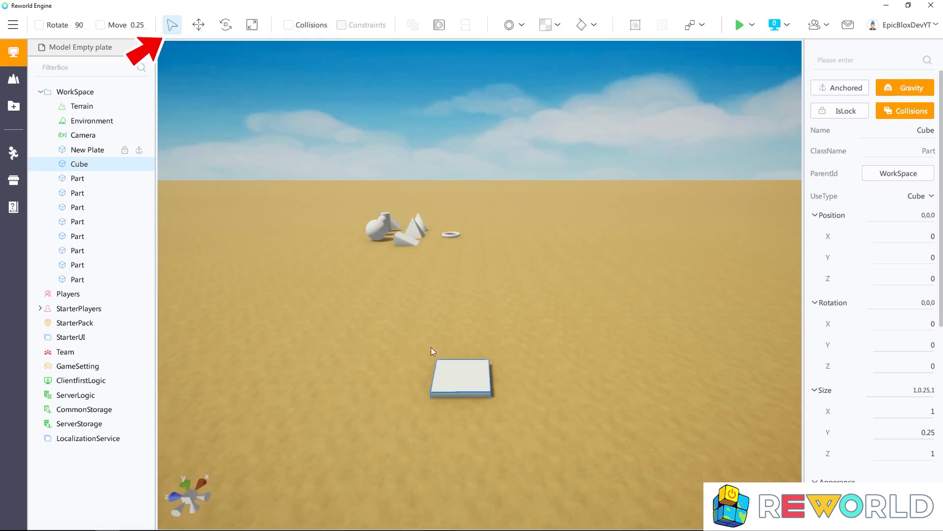
Step: Drag the Cube, then use the Move tool's axis and centre handles to lift it slightly off the sand
{"action": "mouse_move", "coordinate": [443, 364]}
{"action": "left_mouse_down"}
{"action": "mouse_move", "coordinate": [478, 370]}
{"action": "mouse_move", "coordinate": [446, 297]}
{"action": "mouse_move", "coordinate": [304, 335]}
{"action": "mouse_move", "coordinate": [522, 370]}
{"action": "mouse_move", "coordinate": [431, 310]}
{"action": "left_mouse_up"}
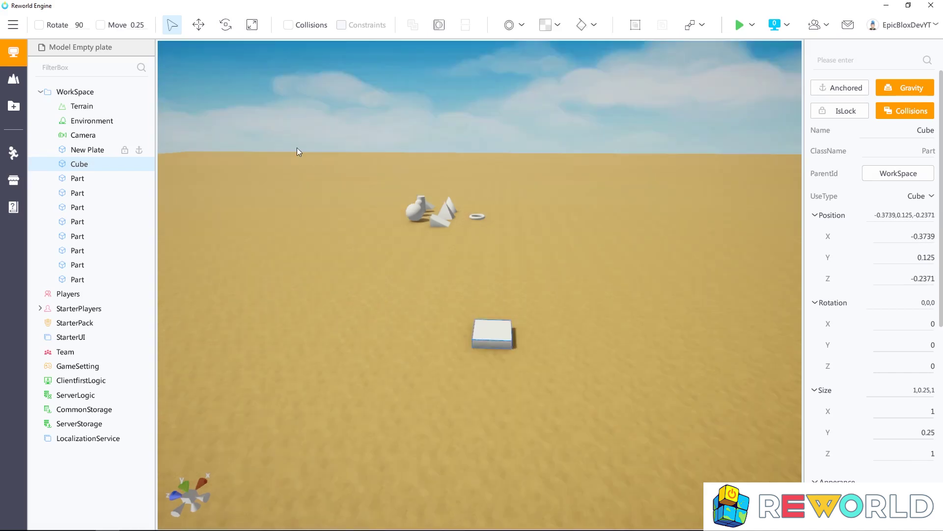
{"action": "left_click", "coordinate": [198, 25]}
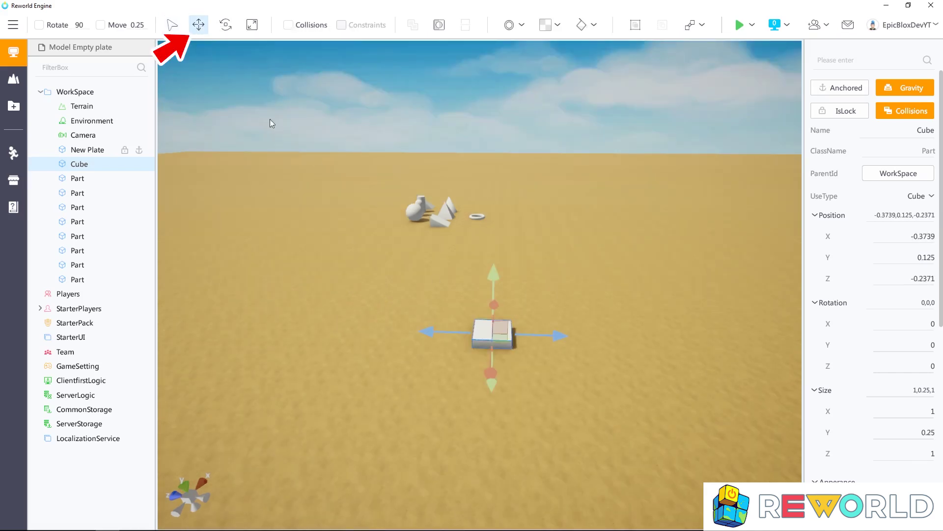
{"action": "left_click_drag", "start_coordinate": [437, 335], "coordinate": [372, 324]}
{"action": "left_click_drag", "start_coordinate": [426, 285], "coordinate": [462, 302]}
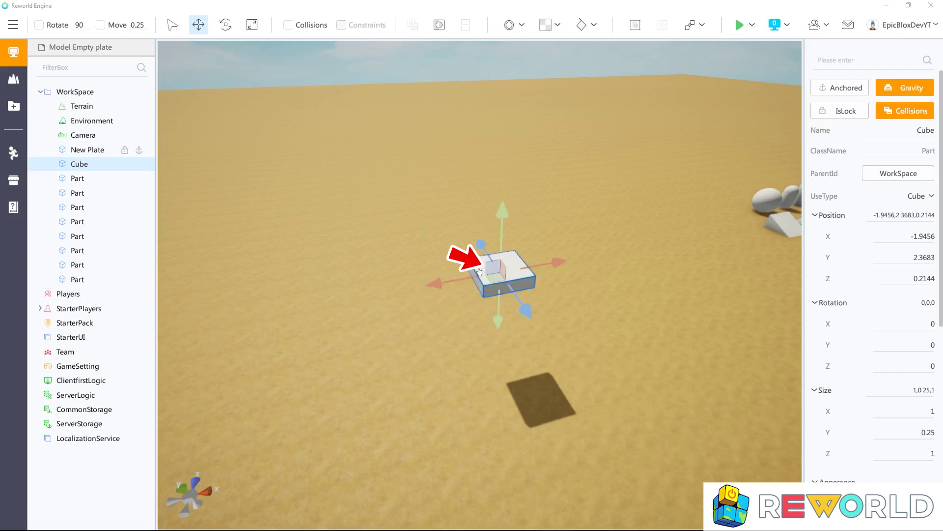
{"action": "left_click_drag", "start_coordinate": [495, 267], "coordinate": [624, 339]}
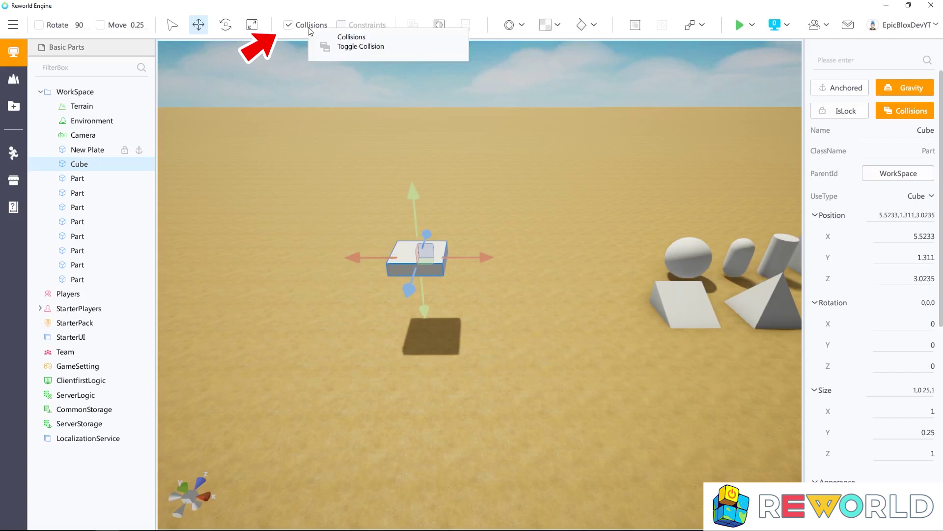
Step: Reselect the Cube and move it up, then back down and to the right
{"action": "left_click", "coordinate": [407, 209]}
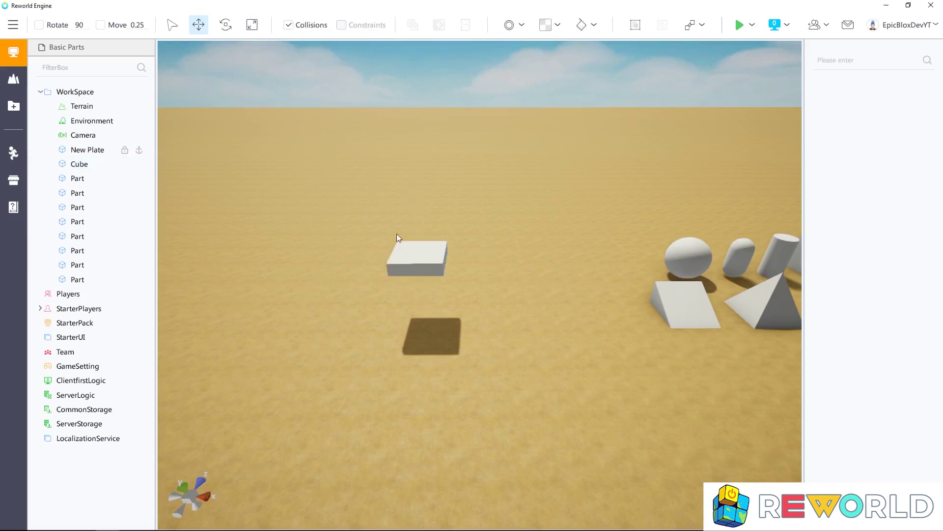
{"action": "left_click", "coordinate": [415, 253]}
{"action": "left_click_drag", "start_coordinate": [415, 187], "coordinate": [416, 249]}
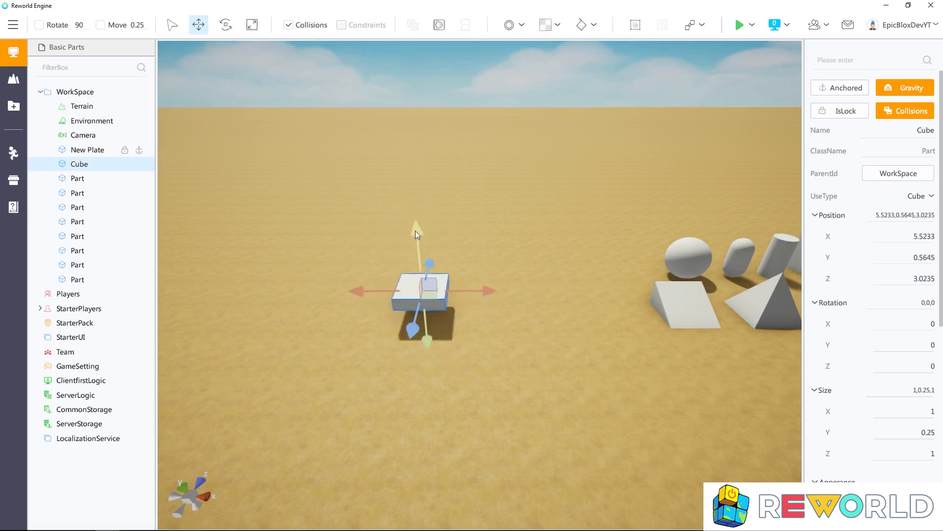
{"action": "left_click_drag", "start_coordinate": [471, 305], "coordinate": [426, 276]}
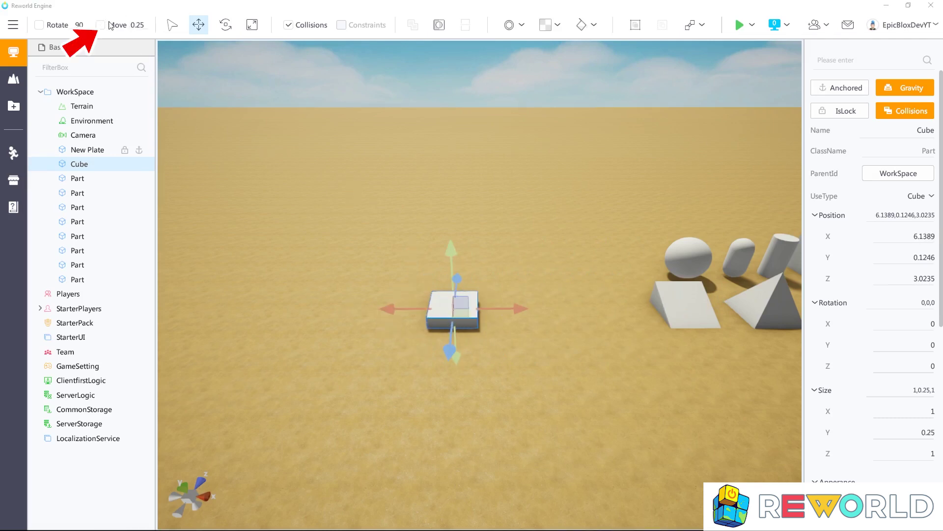
Step: Enable move snapping with a step of 1 and shift the Cube one unit along X
{"action": "left_click", "coordinate": [101, 24]}
{"action": "double_click", "coordinate": [137, 25]}
{"action": "type", "text": "1"}
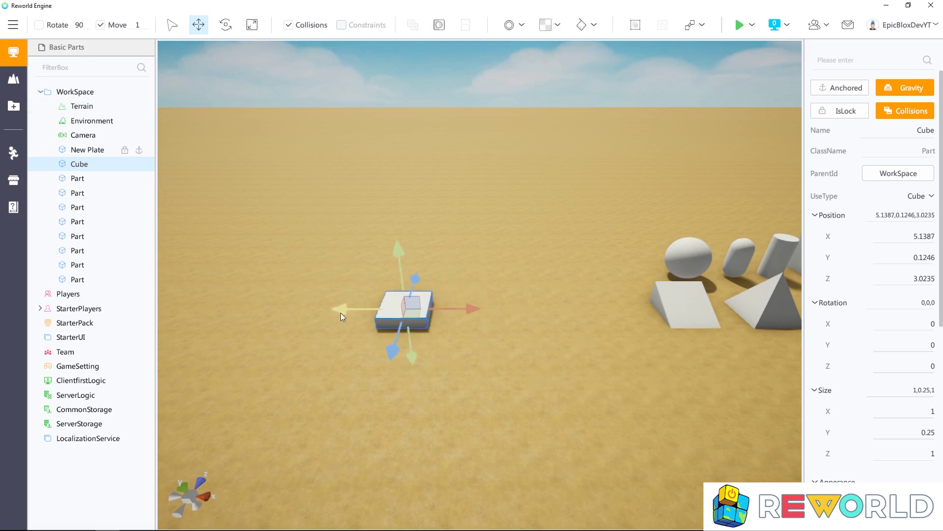
{"action": "mouse_move", "coordinate": [334, 314]}
{"action": "left_mouse_down"}
{"action": "mouse_move", "coordinate": [221, 316]}
{"action": "mouse_move", "coordinate": [443, 326]}
{"action": "mouse_move", "coordinate": [334, 332]}
{"action": "left_mouse_up"}
Step: Rotate the Cube about its vertical axis by entering Rotation Y values of 30, 60 and 90
{"action": "key", "text": "ctrl+1"}
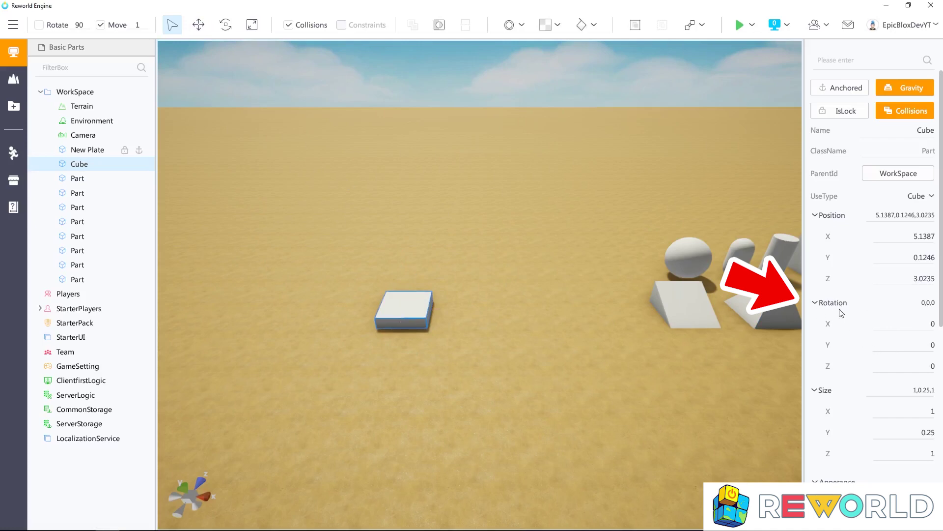
{"action": "left_click", "coordinate": [927, 345]}
{"action": "type", "text": "3"}
{"action": "key", "text": "Return"}
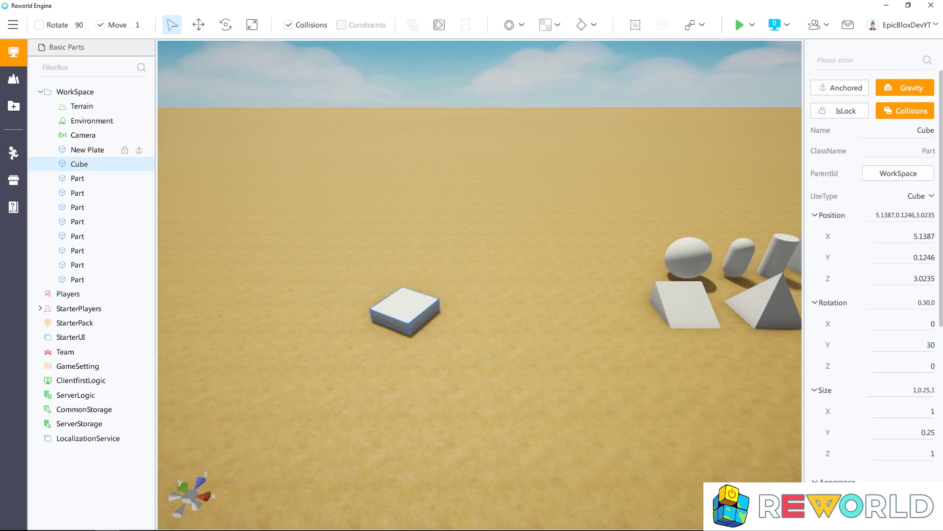
{"action": "left_click", "coordinate": [928, 347]}
{"action": "key", "text": "Return"}
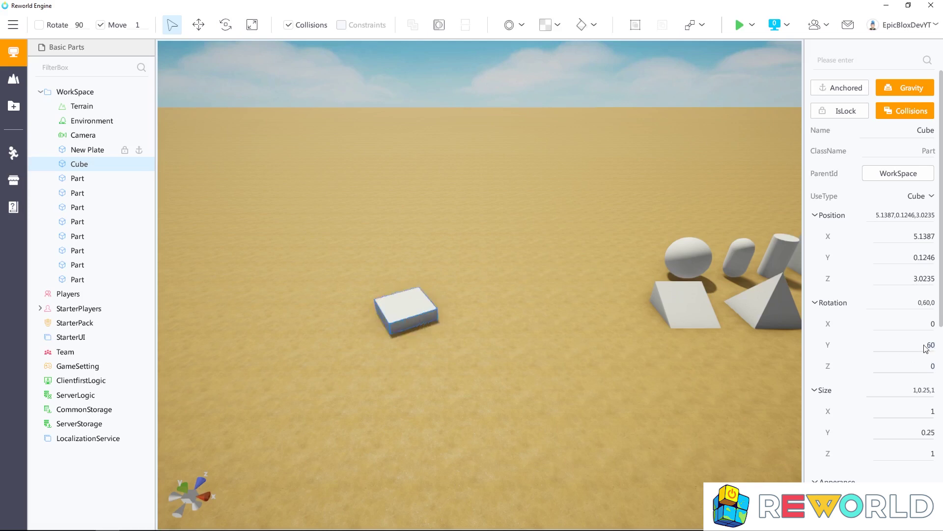
{"action": "left_click", "coordinate": [929, 347]}
{"action": "key", "text": "Return"}
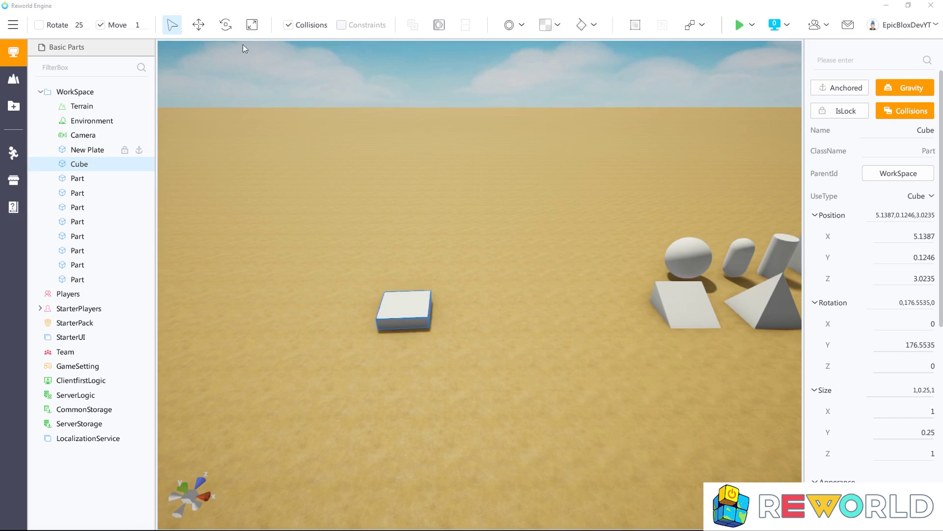
Step: Turn the Cube around its vertical axis with the Rotate tool in 25° snap steps
{"action": "left_click", "coordinate": [231, 25]}
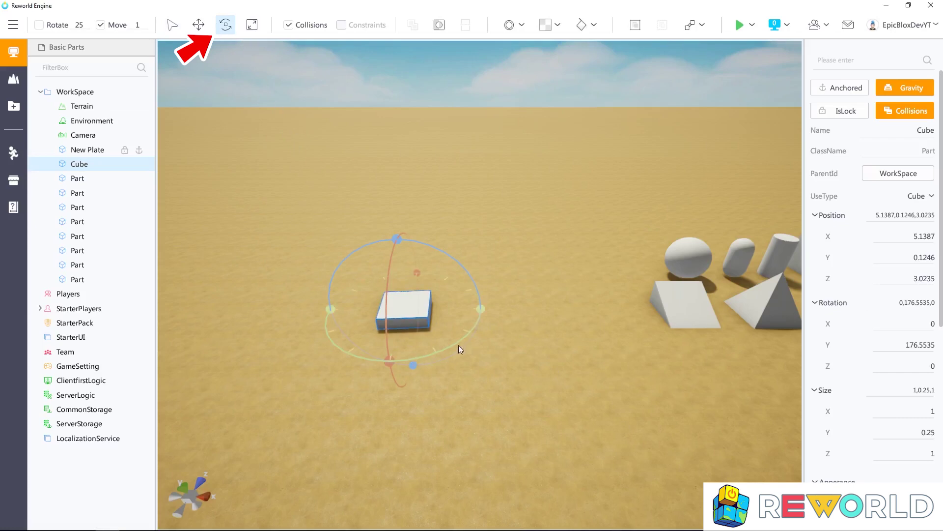
{"action": "left_click_drag", "start_coordinate": [453, 347], "coordinate": [429, 342]}
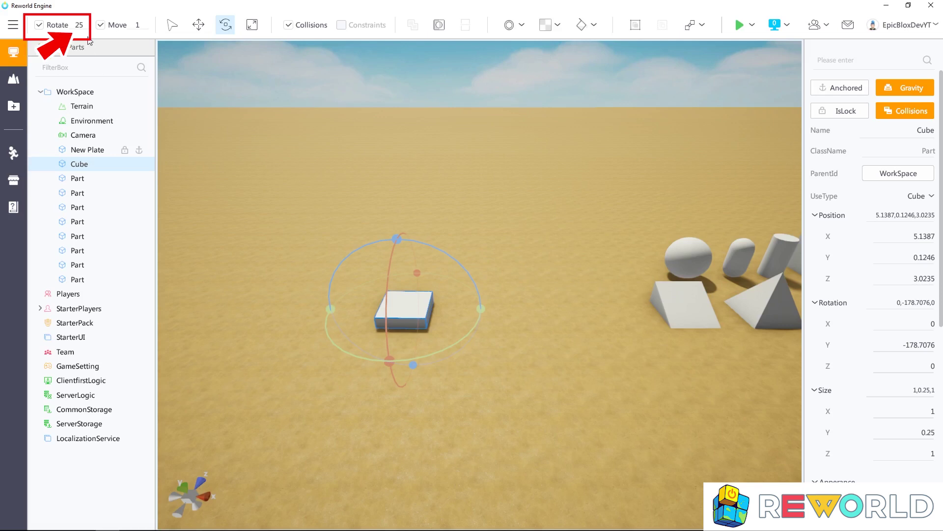
{"action": "left_click_drag", "start_coordinate": [440, 347], "coordinate": [350, 338]}
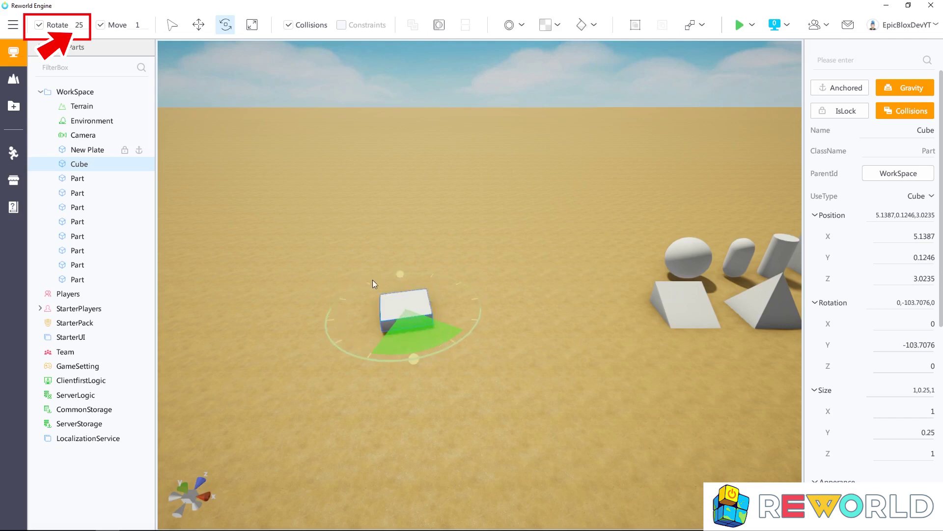
{"action": "left_click_drag", "start_coordinate": [365, 284], "coordinate": [370, 280]}
{"action": "left_click_drag", "start_coordinate": [445, 347], "coordinate": [414, 354]}
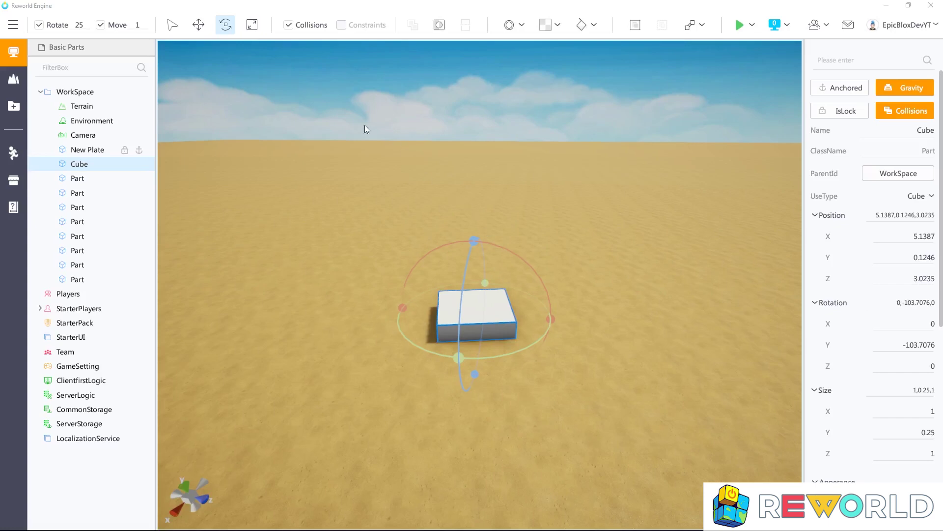
Step: Turn off collisions and tilt the Cube on the other axes to rotation 0, -140, -40
{"action": "left_click", "coordinate": [289, 25]}
{"action": "left_click_drag", "start_coordinate": [429, 257], "coordinate": [522, 385]}
{"action": "left_click_drag", "start_coordinate": [535, 347], "coordinate": [548, 328]}
{"action": "left_click_drag", "start_coordinate": [474, 241], "coordinate": [564, 346]}
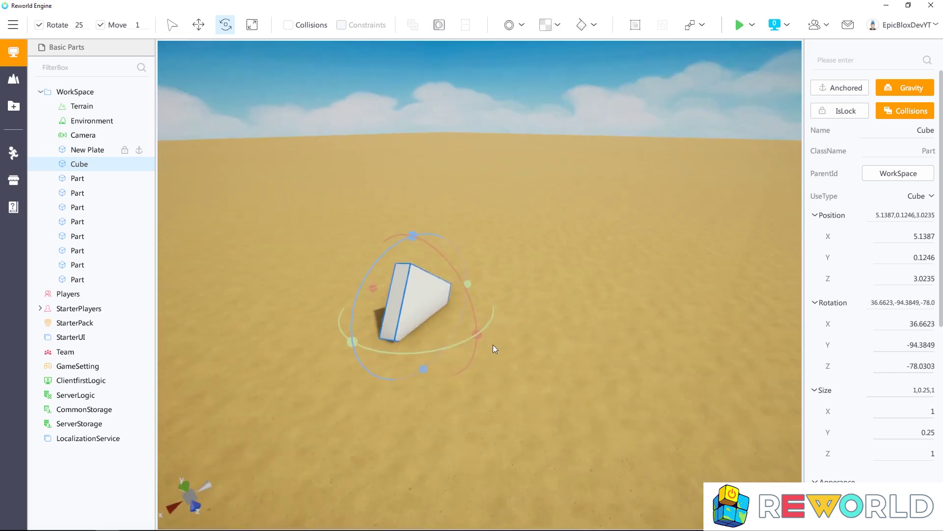
{"action": "left_click", "coordinate": [172, 25]}
{"action": "left_click", "coordinate": [226, 25]}
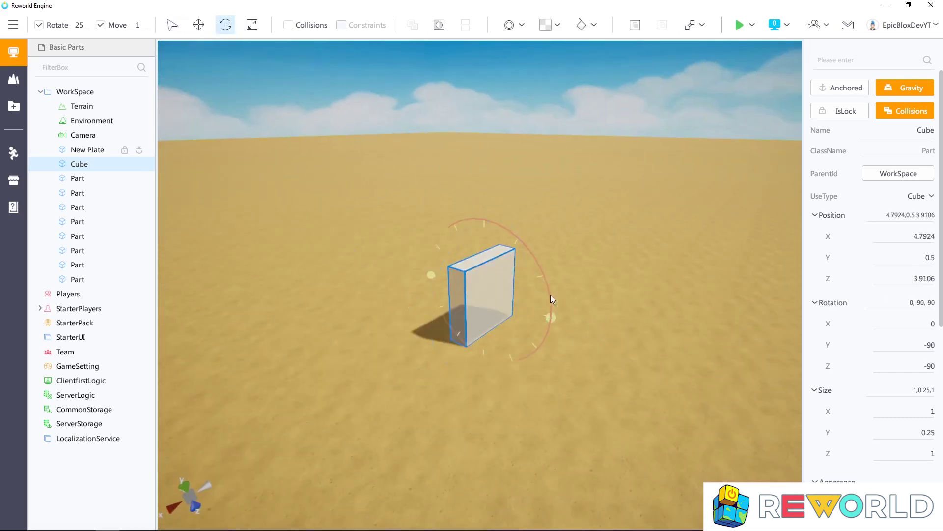
{"action": "left_click_drag", "start_coordinate": [546, 283], "coordinate": [547, 321]}
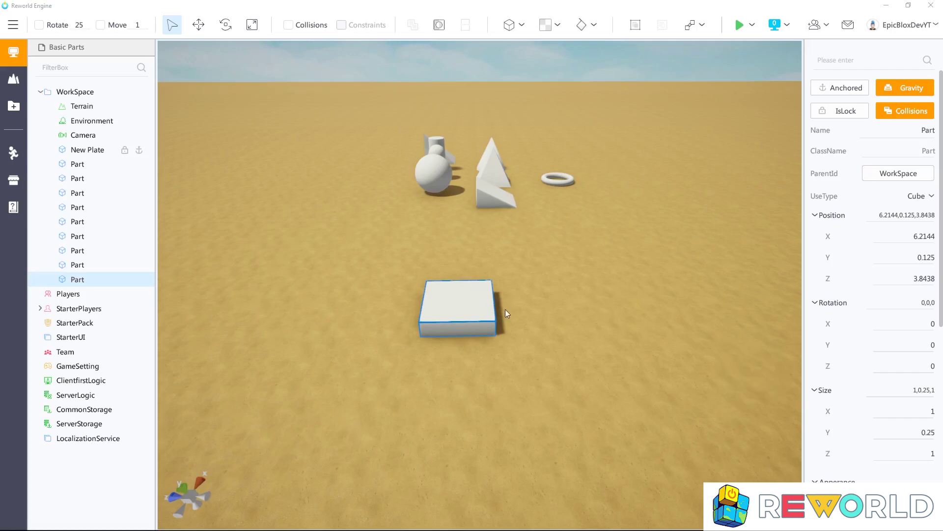
Step: Scale the part along Z, X and uniformly into a flat plate sized 5.693 × 0.25 × 4.438
{"action": "left_click", "coordinate": [252, 26]}
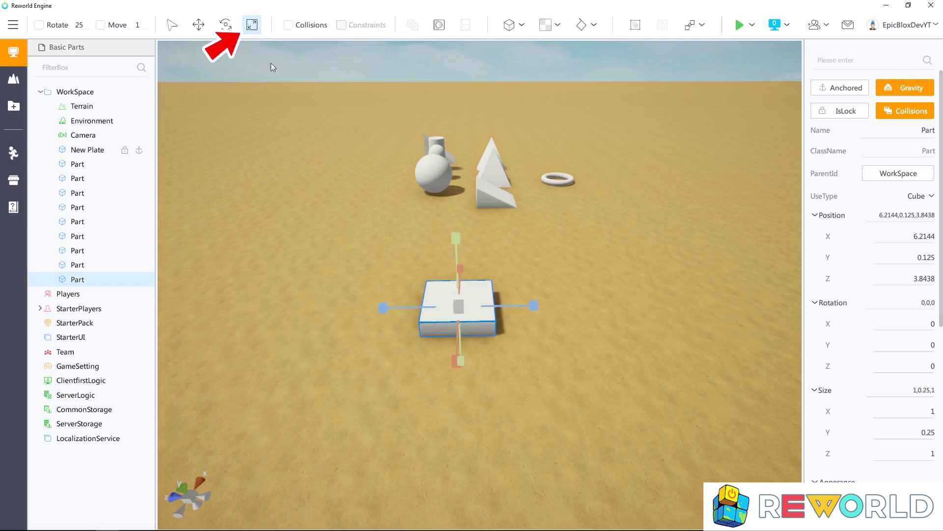
{"action": "left_click_drag", "start_coordinate": [533, 306], "coordinate": [487, 337]}
{"action": "right_click_drag", "start_coordinate": [487, 338], "coordinate": [470, 342]}
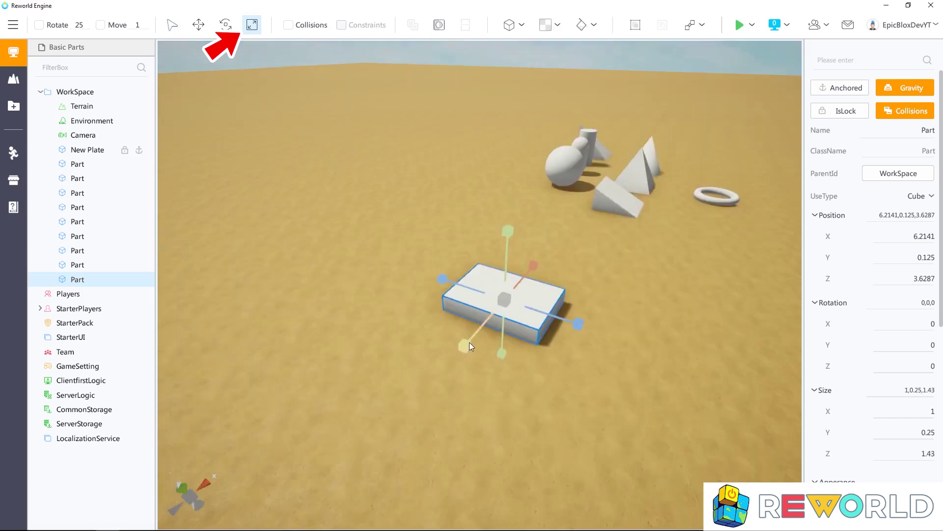
{"action": "left_click_drag", "start_coordinate": [467, 345], "coordinate": [425, 372]}
{"action": "left_click_drag", "start_coordinate": [553, 342], "coordinate": [598, 354]}
{"action": "left_click_drag", "start_coordinate": [515, 323], "coordinate": [521, 344]}
{"action": "left_click_drag", "start_coordinate": [515, 258], "coordinate": [536, 168]}
{"action": "left_click_drag", "start_coordinate": [517, 282], "coordinate": [554, 323]}
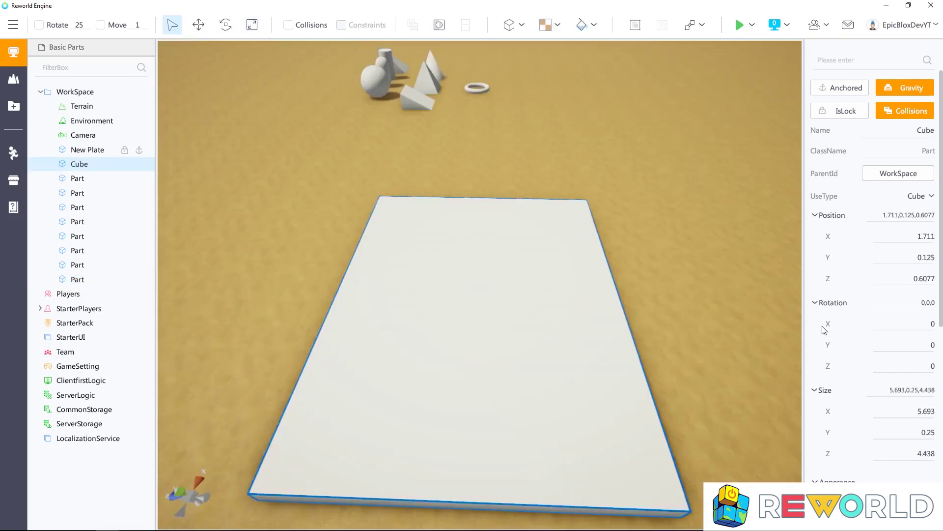
Step: Colour the plate light grey (192,192,192)
{"action": "scroll", "coordinate": [886, 362], "scroll_direction": "down", "scroll_amount": 5}
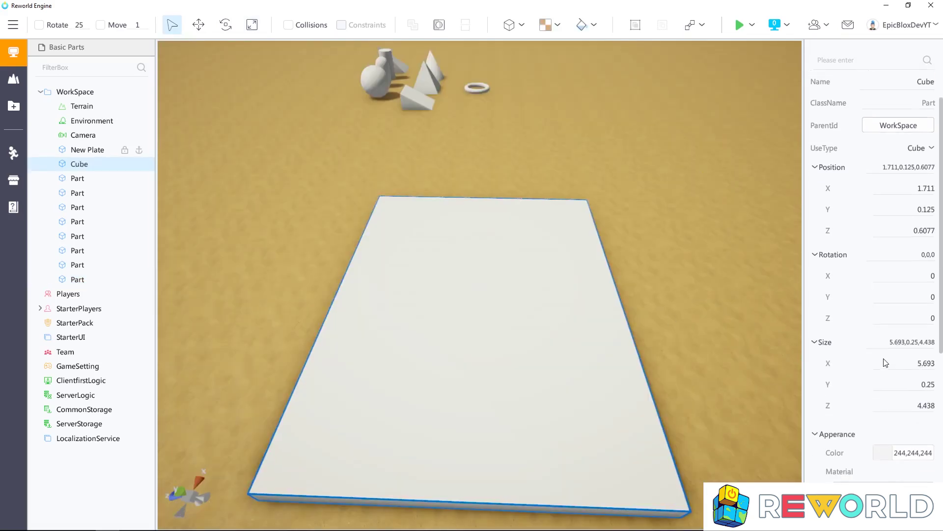
{"action": "scroll", "coordinate": [886, 363], "scroll_direction": "down", "scroll_amount": 1}
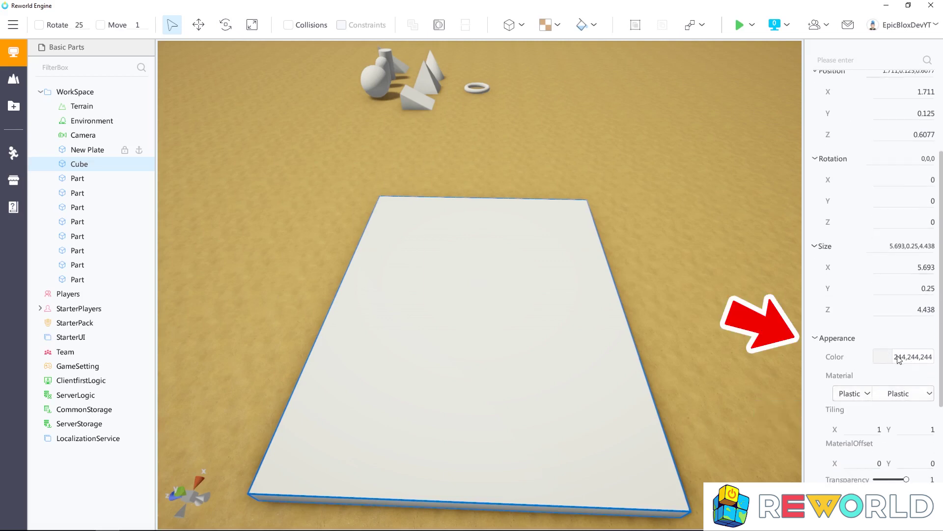
{"action": "left_click", "coordinate": [888, 358]}
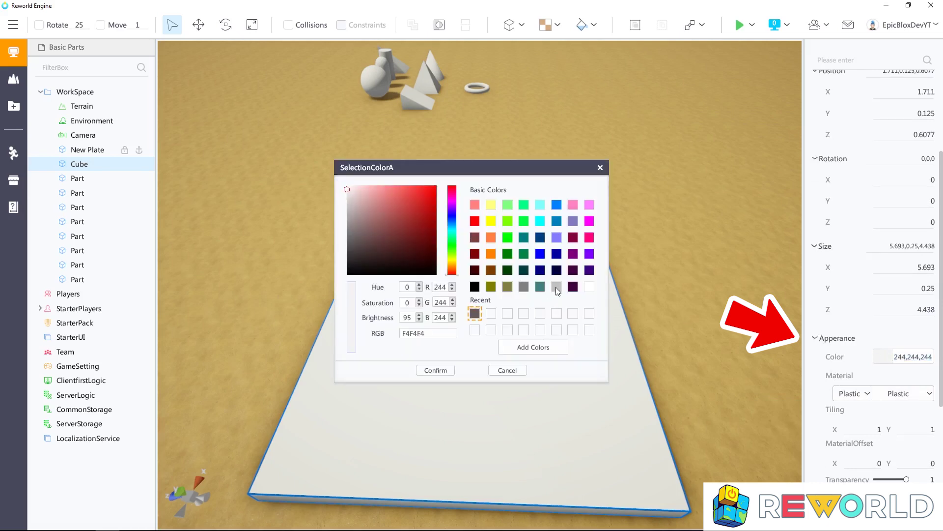
{"action": "left_click", "coordinate": [557, 288]}
{"action": "left_click", "coordinate": [442, 369]}
Step: Give the plate a Metallic DiamondPlate material and reconfirm its light grey colour
{"action": "left_click", "coordinate": [852, 393]}
{"action": "left_click", "coordinate": [873, 418]}
{"action": "left_click", "coordinate": [903, 393]}
{"action": "left_click", "coordinate": [901, 449]}
{"action": "scroll", "coordinate": [674, 447], "scroll_direction": "up", "scroll_amount": 5}
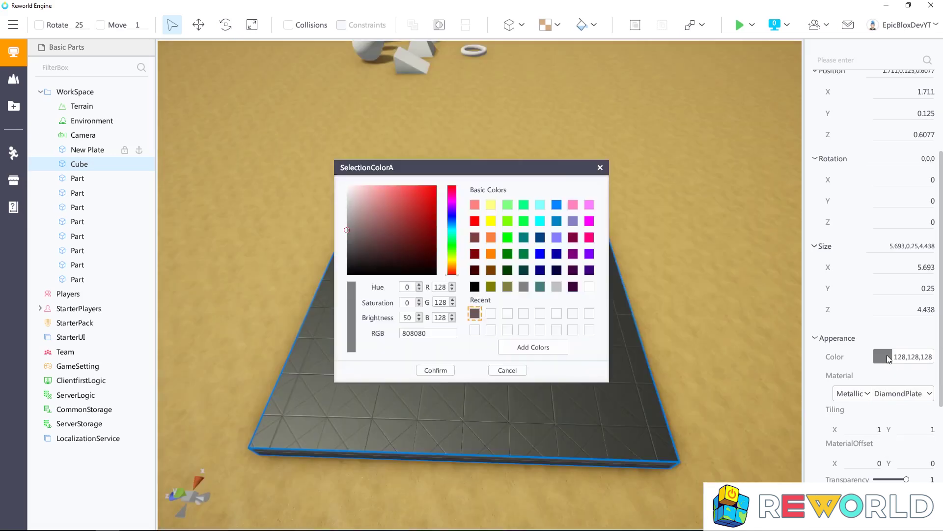
{"action": "left_click", "coordinate": [563, 293]}
{"action": "left_click", "coordinate": [441, 370]}
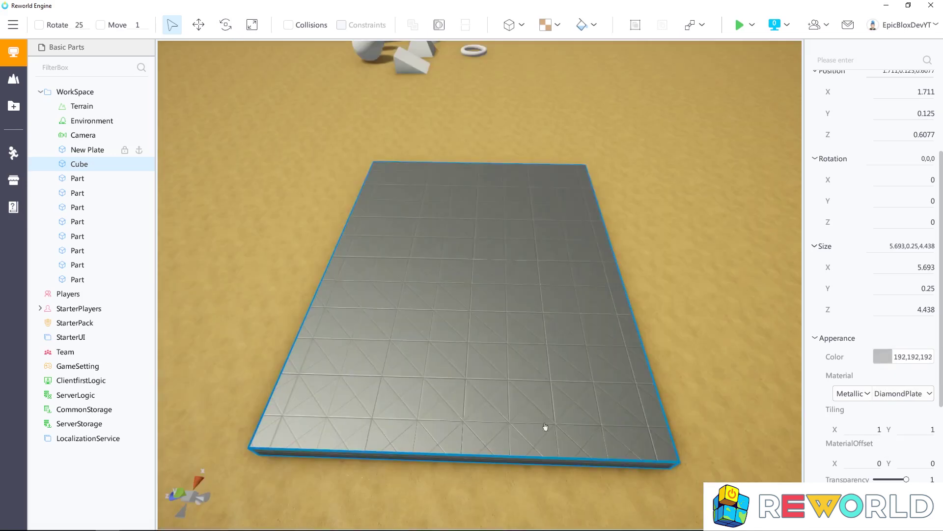
Step: Switch the material to Wood, trying LightColorPlank before settling on Modern wood
{"action": "left_click", "coordinate": [853, 393]}
{"action": "left_click", "coordinate": [850, 437]}
{"action": "left_click", "coordinate": [903, 393]}
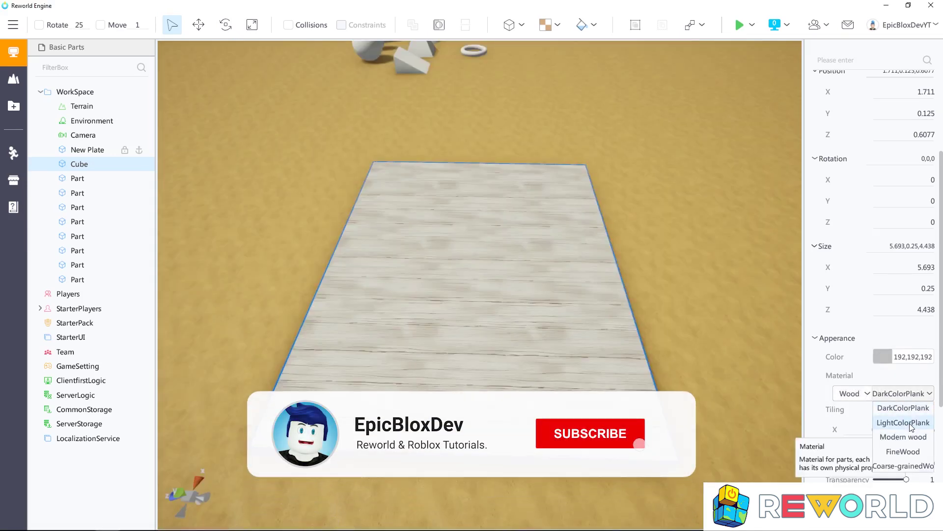
{"action": "left_click", "coordinate": [904, 422]}
{"action": "left_click", "coordinate": [903, 393]}
{"action": "left_click", "coordinate": [902, 433]}
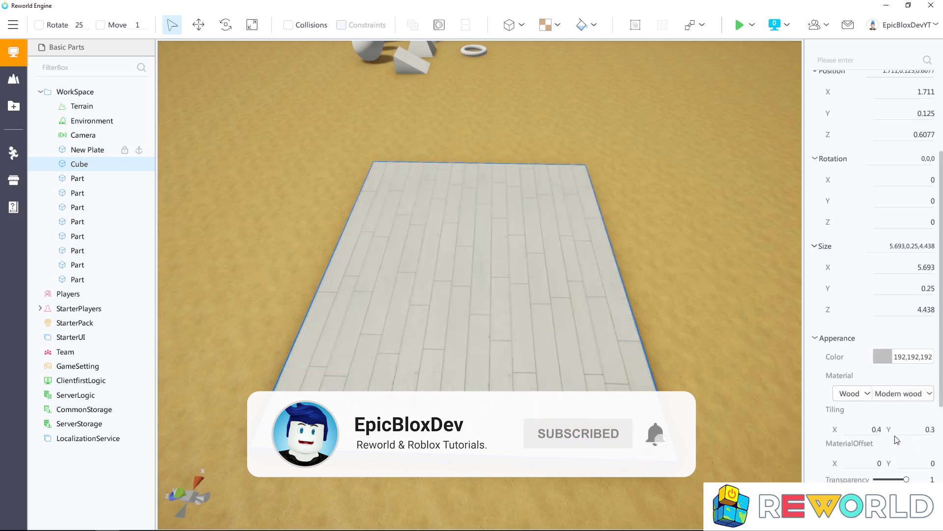
Step: Set the wood tiling X and Y to 0.8, then to 0.2 for coarser planks
{"action": "double_click", "coordinate": [875, 429]}
{"action": "type", "text": "0.8"}
{"action": "key", "text": "Return"}
{"action": "double_click", "coordinate": [927, 430]}
{"action": "type", "text": "0.8"}
{"action": "key", "text": "Return"}
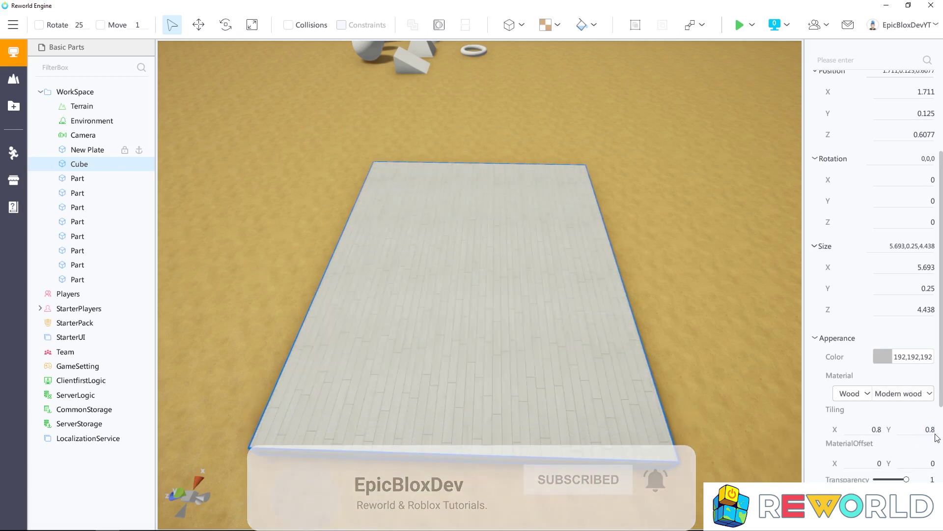
{"action": "double_click", "coordinate": [869, 430]}
{"action": "type", "text": "0.2"}
{"action": "double_click", "coordinate": [922, 431]}
{"action": "type", "text": "0.2"}
{"action": "key", "text": "Return"}
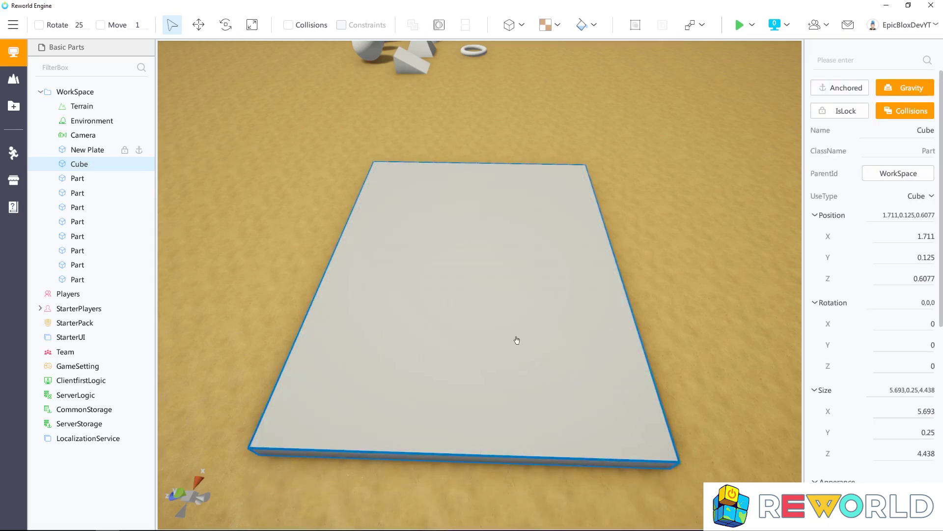
Step: Try grey metal plate and pale wood finishes on the plate, then settle on white wood planks
{"action": "left_click", "coordinate": [557, 25]}
{"action": "left_click", "coordinate": [635, 102]}
{"action": "left_click", "coordinate": [558, 25]}
{"action": "mouse_move", "coordinate": [568, 73]}
{"action": "left_click", "coordinate": [633, 72]}
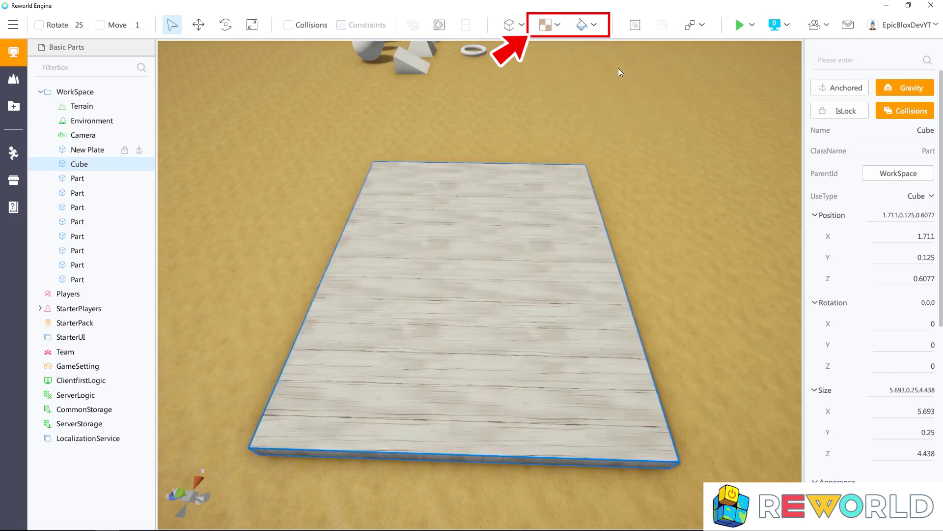
{"action": "left_click", "coordinate": [558, 25]}
{"action": "left_click", "coordinate": [617, 82]}
Step: Paint the plate tan, then dark brown, and drag its Transparency slider to 0
{"action": "left_click", "coordinate": [587, 25]}
{"action": "left_click", "coordinate": [618, 146]}
{"action": "left_click", "coordinate": [596, 23]}
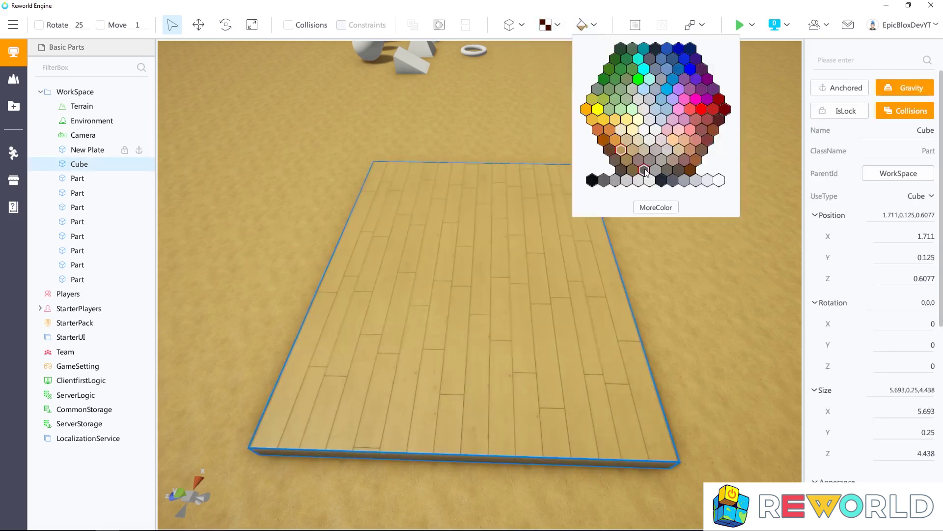
{"action": "left_click", "coordinate": [677, 171]}
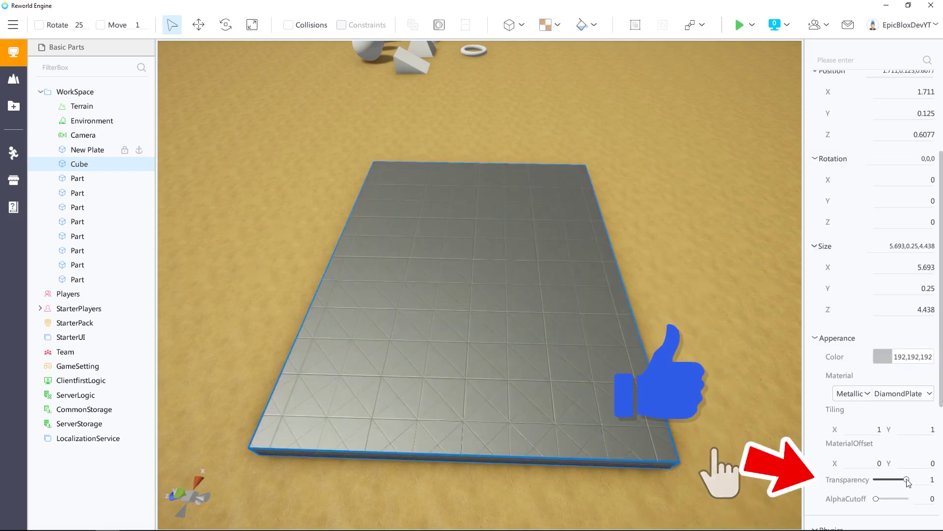
{"action": "left_click_drag", "start_coordinate": [885, 480], "coordinate": [915, 475]}
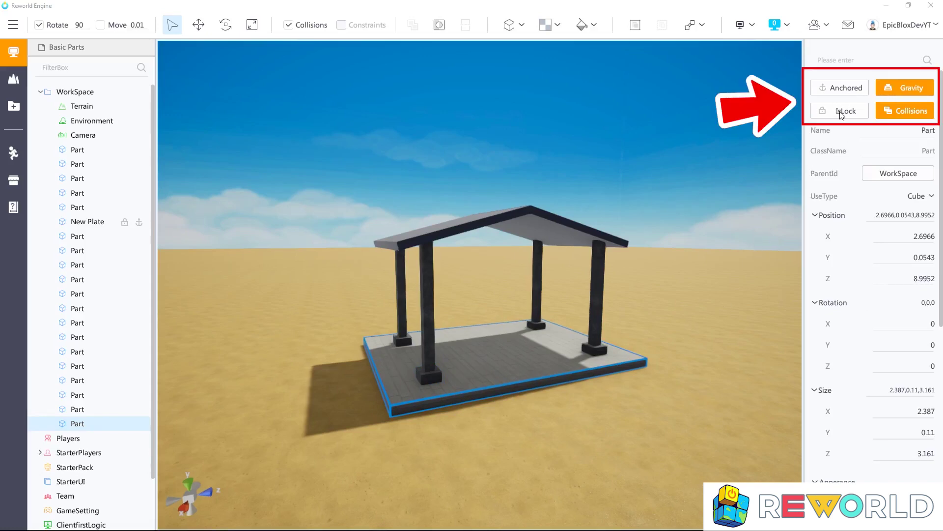
Step: Anchor all 11 parts of the right pavilion, then start a play test to compare both pavilions
{"action": "left_click", "coordinate": [846, 88]}
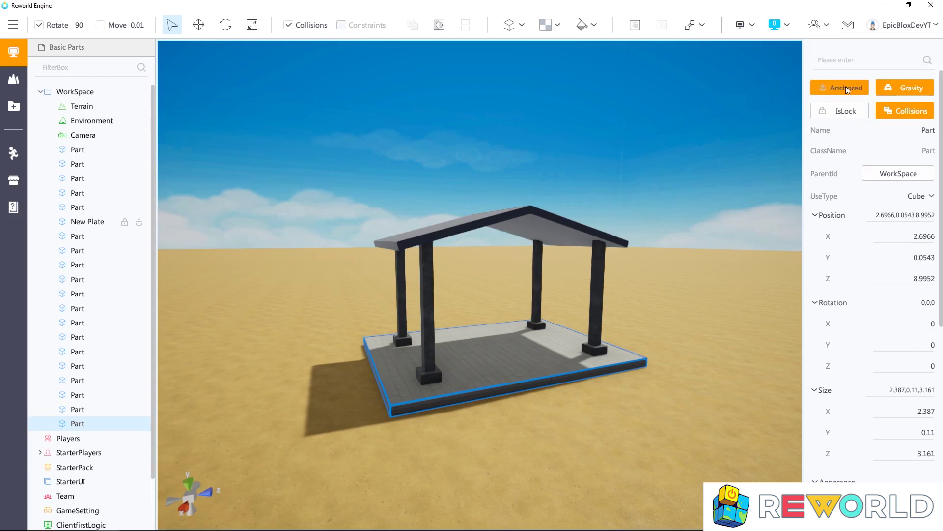
{"action": "left_click", "coordinate": [847, 87]}
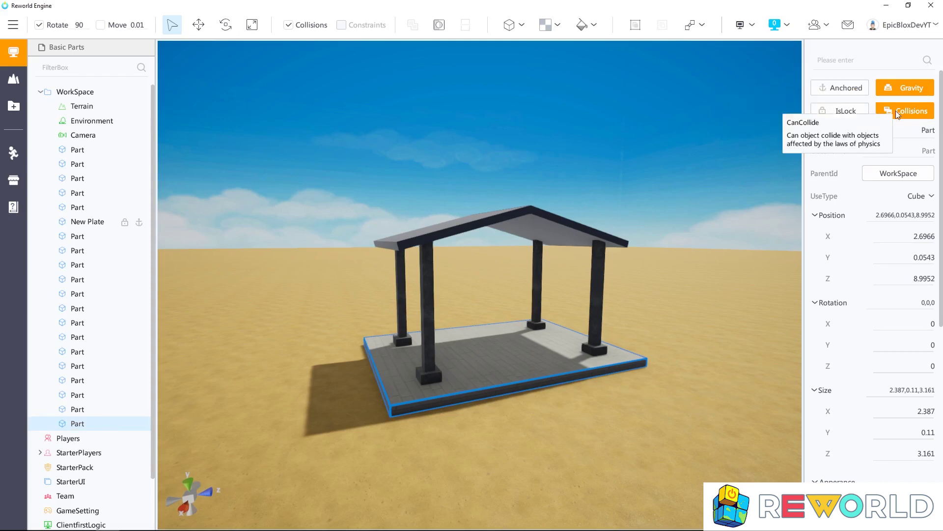
{"action": "left_click_drag", "start_coordinate": [520, 170], "coordinate": [758, 392]}
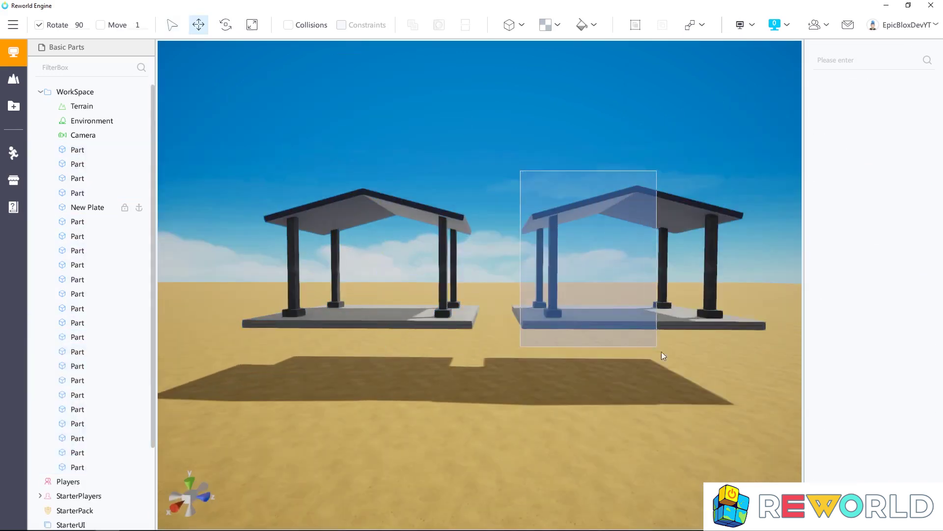
{"action": "left_click", "coordinate": [832, 88]}
{"action": "left_click", "coordinate": [849, 86]}
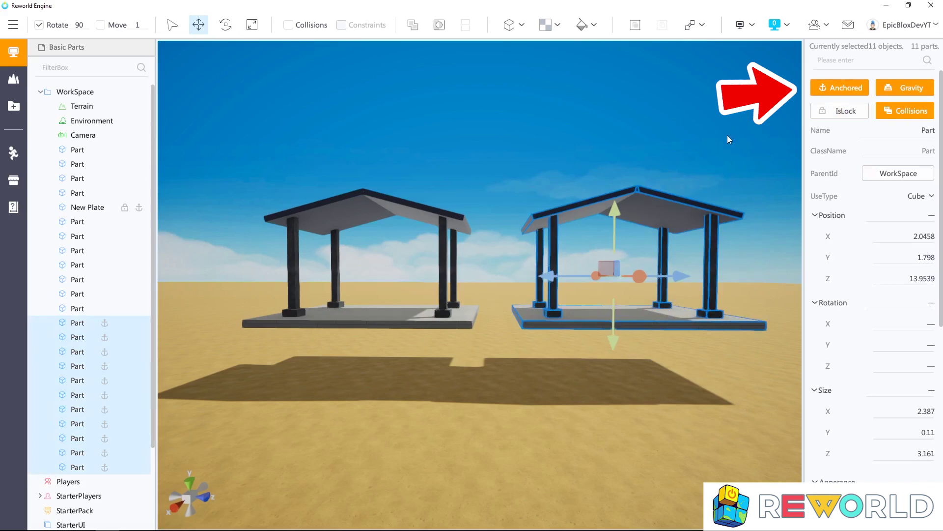
{"action": "left_click", "coordinate": [740, 24]}
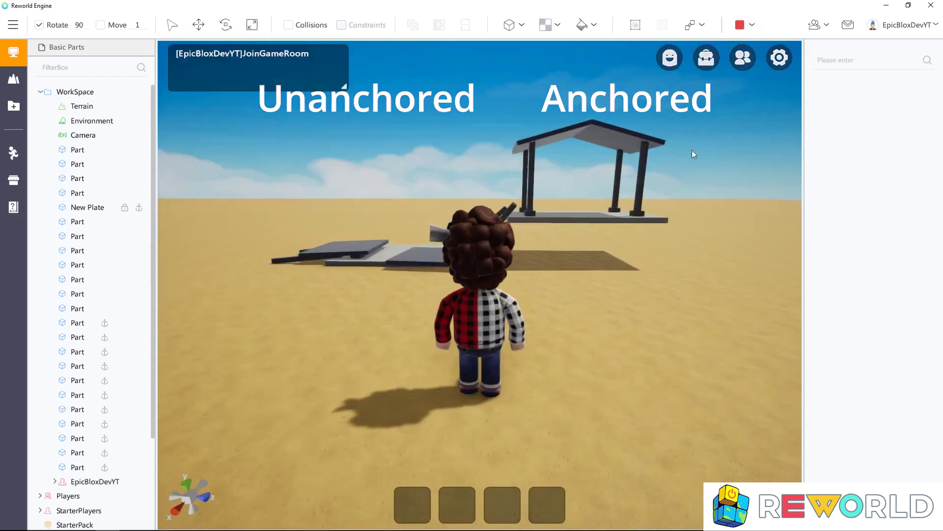
Step: Select all 22 parts of both shelters, toggle Gravity off and back on, and play-test
{"action": "left_click_drag", "start_coordinate": [242, 143], "coordinate": [770, 361]}
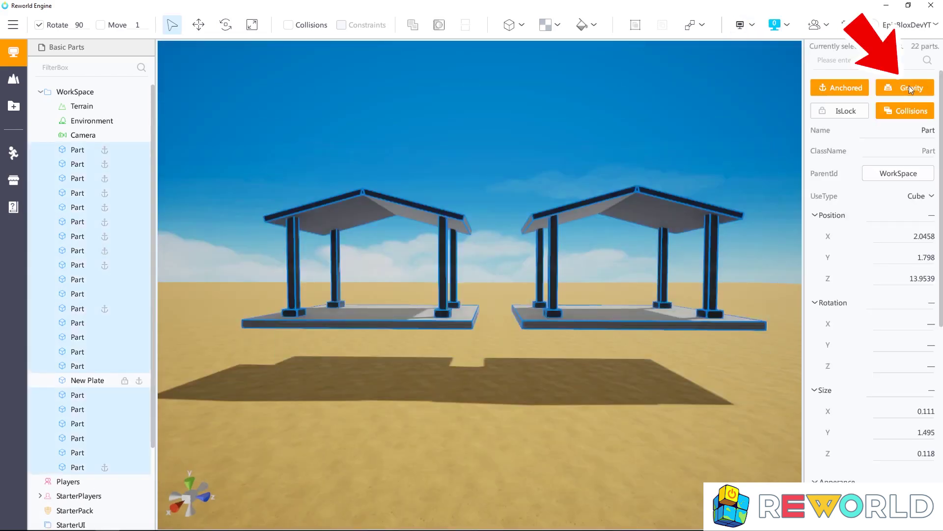
{"action": "left_click", "coordinate": [909, 88]}
{"action": "left_click", "coordinate": [903, 89]}
{"action": "left_click", "coordinate": [739, 25]}
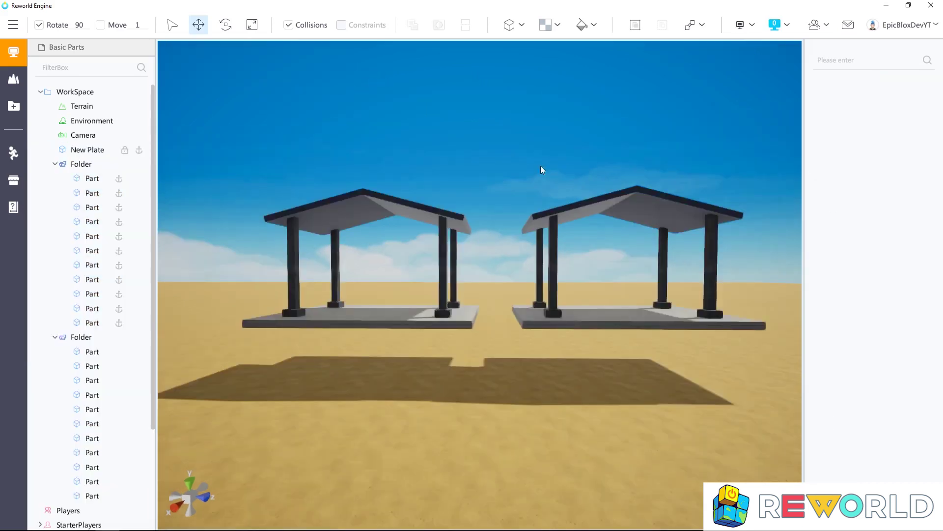
Step: Lock the right pavilion's 11 parts with IsLock and confirm they can no longer be marquee-selected
{"action": "left_click_drag", "start_coordinate": [541, 166], "coordinate": [774, 373]}
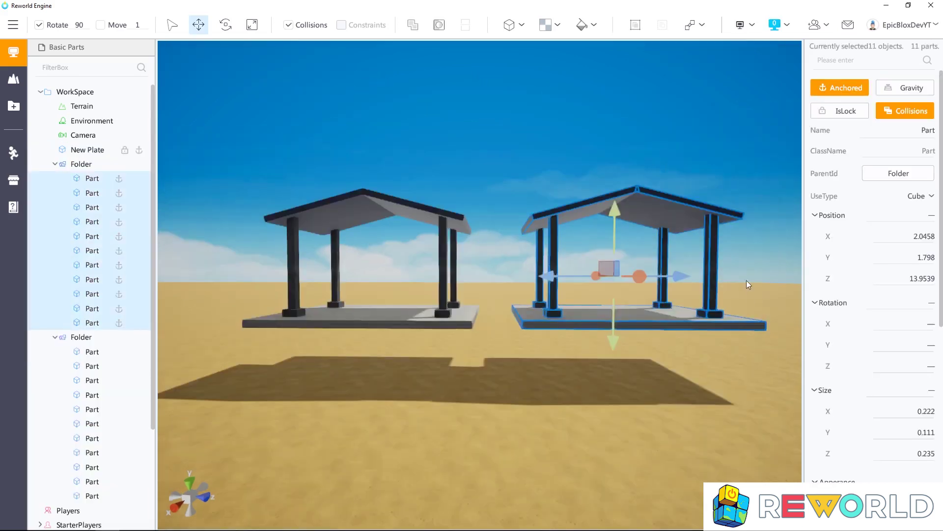
{"action": "left_click", "coordinate": [846, 111]}
{"action": "left_click", "coordinate": [657, 407]}
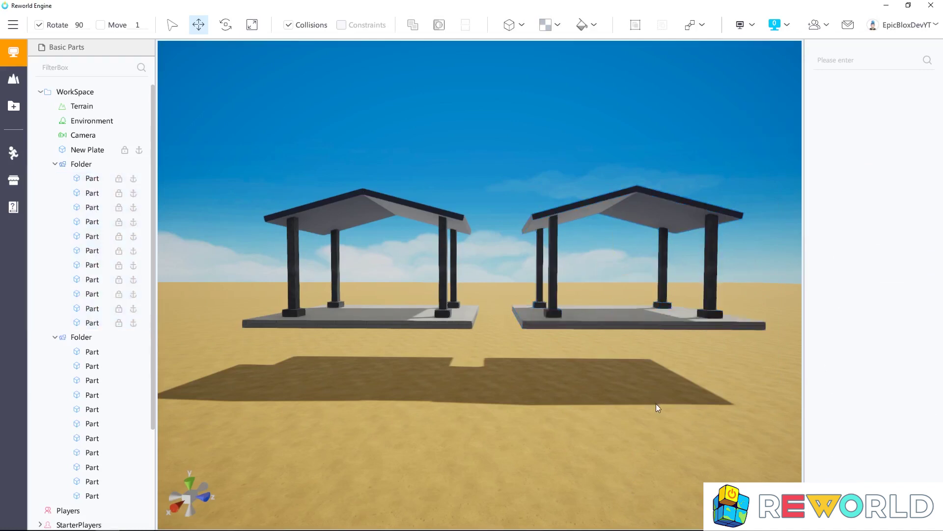
{"action": "left_click_drag", "start_coordinate": [559, 190], "coordinate": [647, 273]}
Step: Select the folder's 11 Parts in the Explorer, unlock them, and reselect the pavilion in the viewport
{"action": "left_click", "coordinate": [91, 179]}
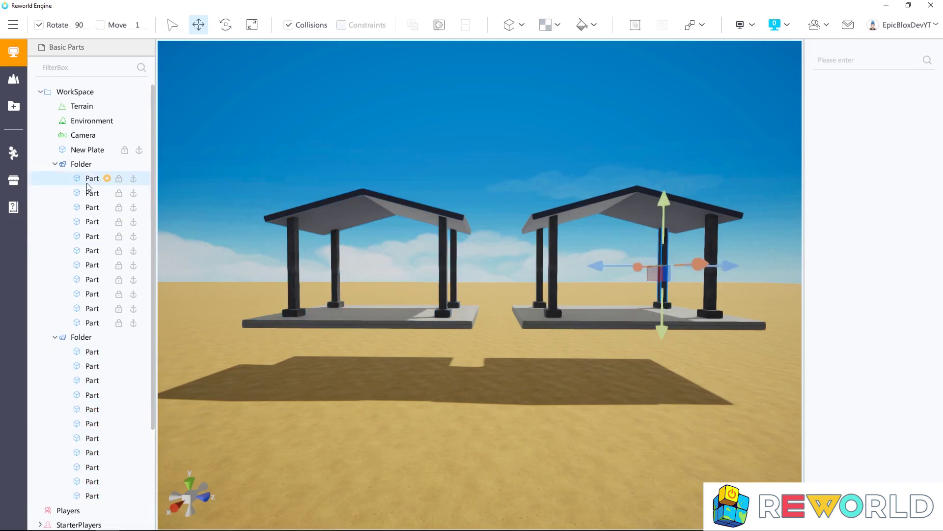
{"action": "left_click", "coordinate": [92, 193]}
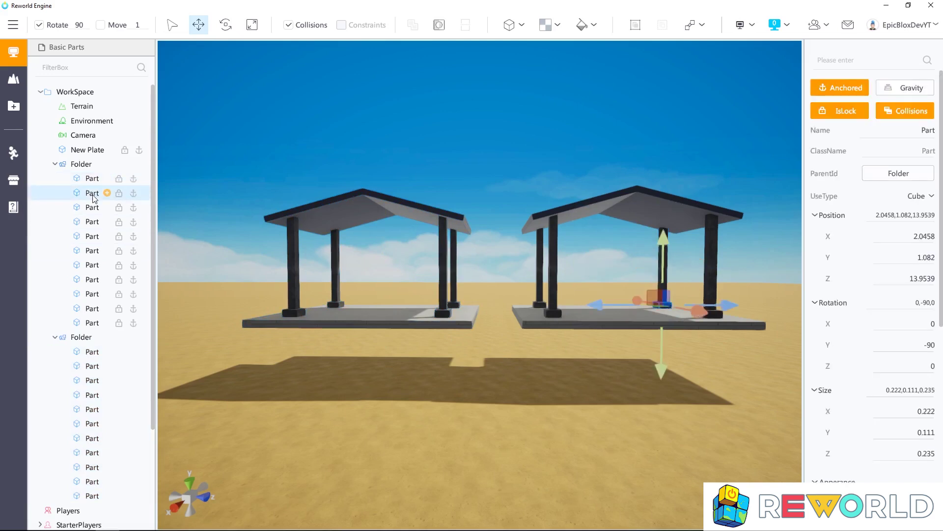
{"action": "left_click", "coordinate": [78, 322]}
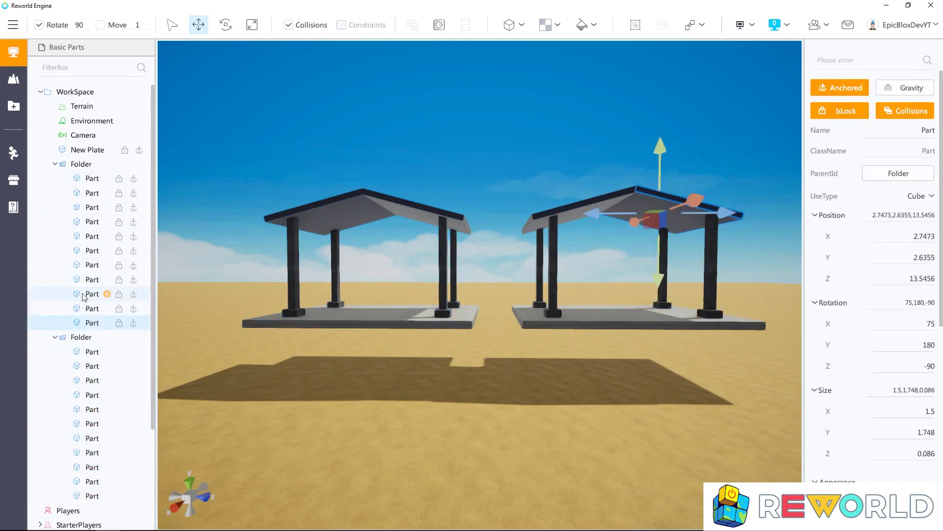
{"action": "left_click", "coordinate": [86, 179], "text": "shift"}
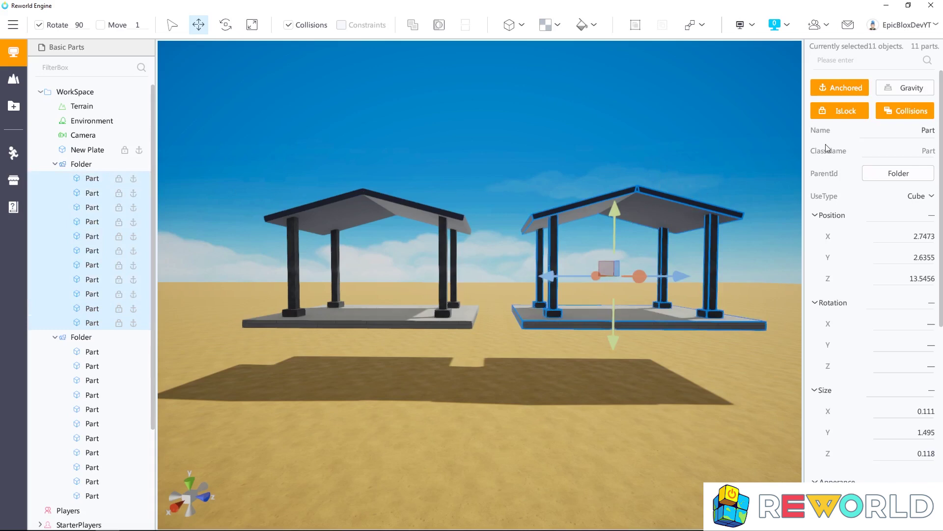
{"action": "left_click", "coordinate": [841, 113]}
{"action": "left_click", "coordinate": [689, 343]}
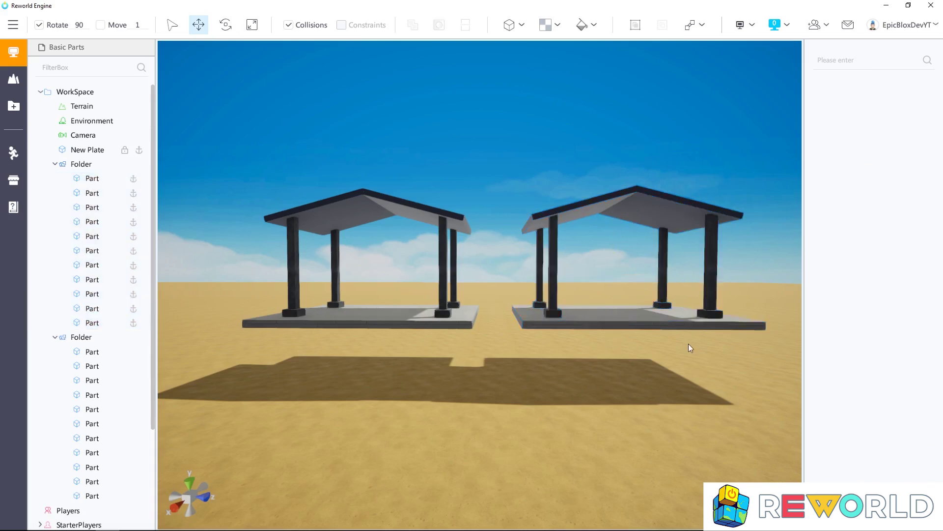
{"action": "left_click_drag", "start_coordinate": [557, 187], "coordinate": [768, 375]}
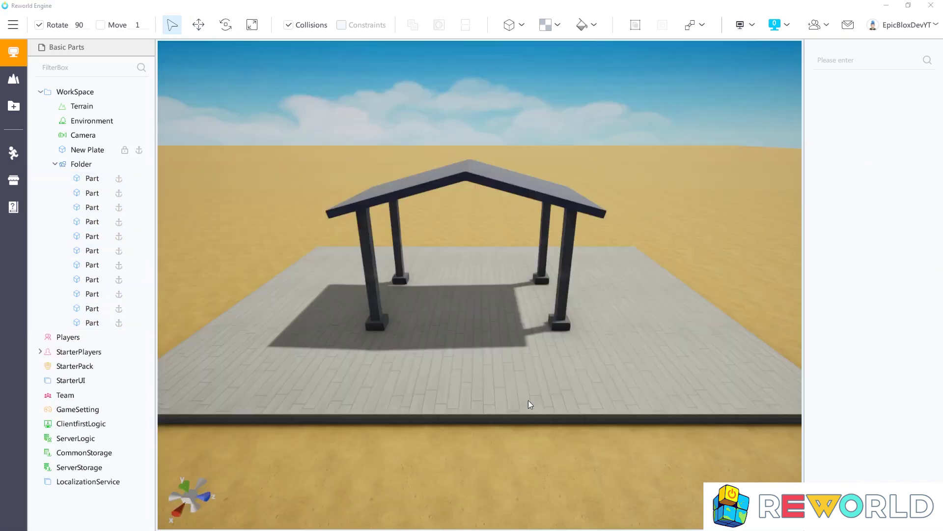
Step: Lock the floor plate with IsLock, then move the shelter's ten parts left across it
{"action": "left_click", "coordinate": [502, 378]}
{"action": "left_click", "coordinate": [821, 112]}
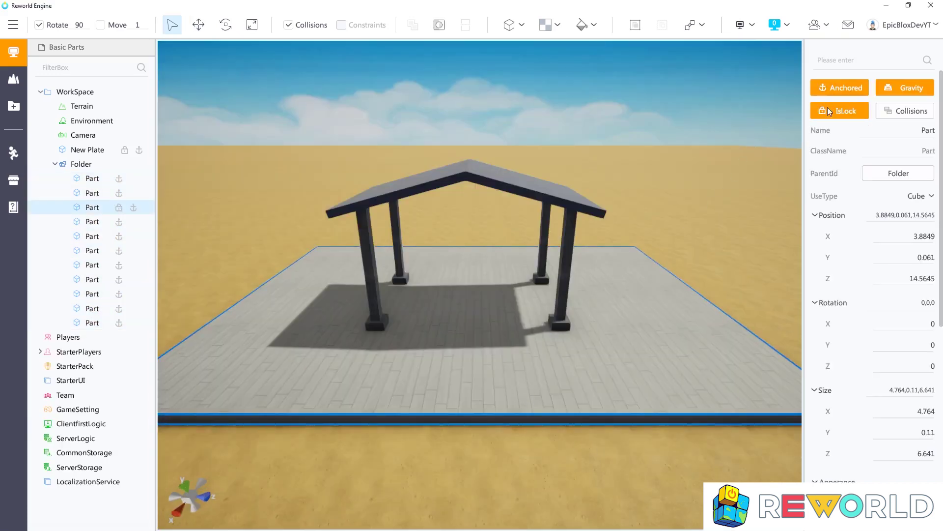
{"action": "left_click_drag", "start_coordinate": [308, 152], "coordinate": [628, 422]}
{"action": "left_click_drag", "start_coordinate": [407, 315], "coordinate": [280, 394]}
{"action": "left_click", "coordinate": [357, 475]}
{"action": "scroll", "coordinate": [449, 470], "scroll_direction": "down", "scroll_amount": 6}
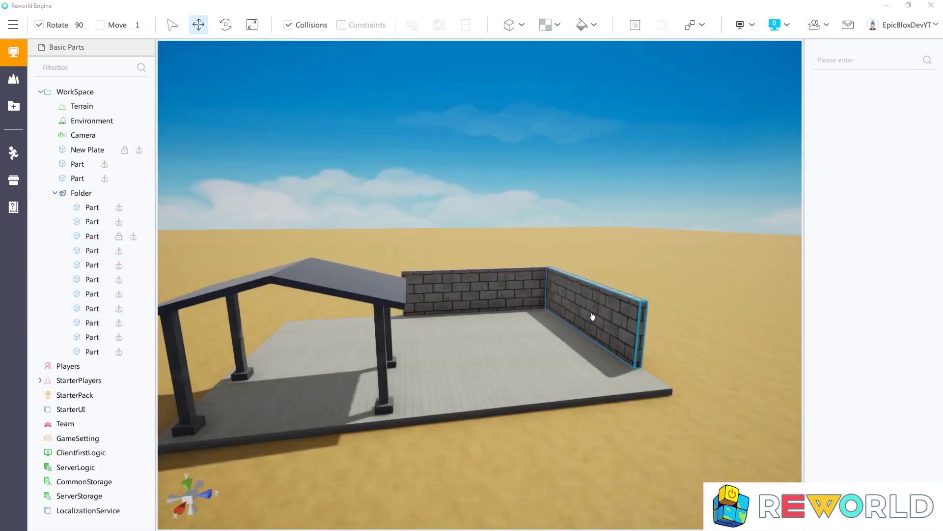
Step: Turn off Collisions on the brick wall and start a play test
{"action": "left_click", "coordinate": [593, 316]}
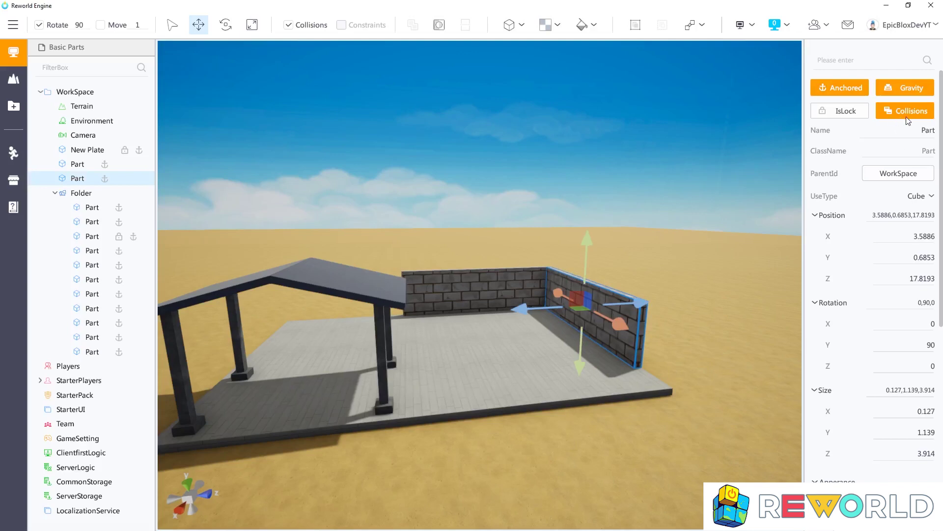
{"action": "left_click", "coordinate": [906, 116]}
{"action": "left_click", "coordinate": [740, 24]}
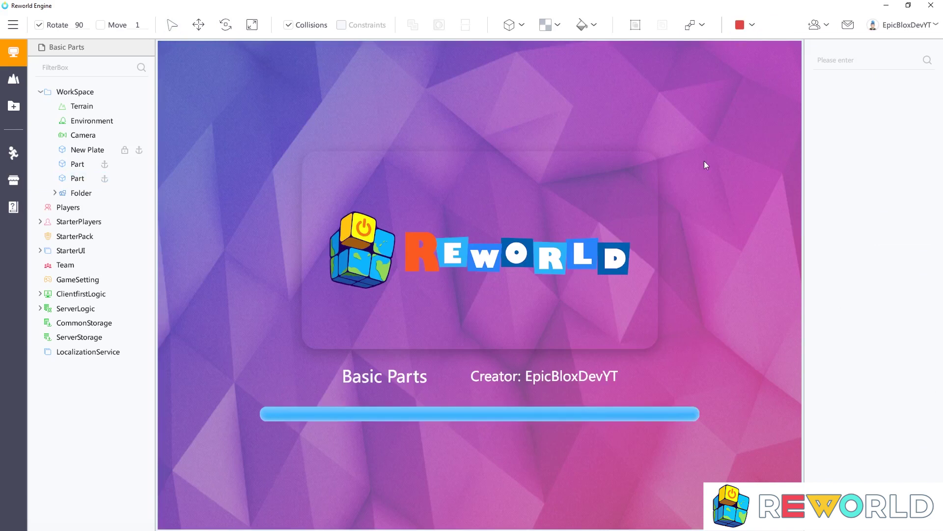
Step: Walk the character with WASD through the brick wall onto the sand and back inside
{"action": "key", "text": "w"}
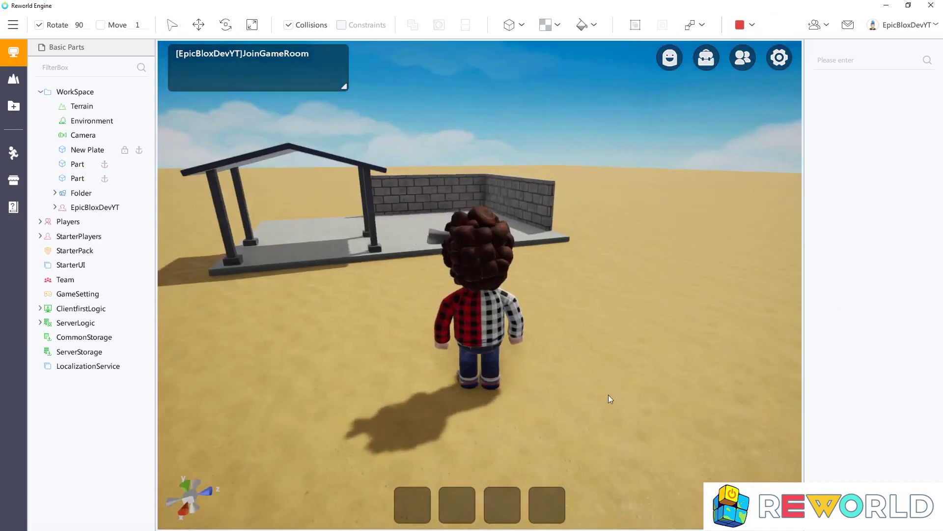
{"action": "key", "text": "w"}
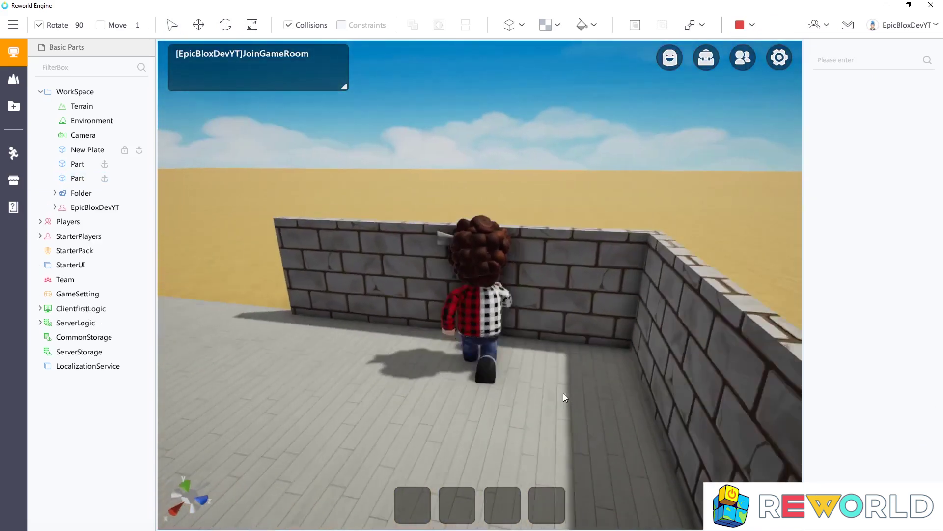
{"action": "key", "text": "s"}
{"action": "key", "text": "d"}
{"action": "key", "text": "a"}
{"action": "key", "text": "s"}
{"action": "key", "text": "a"}
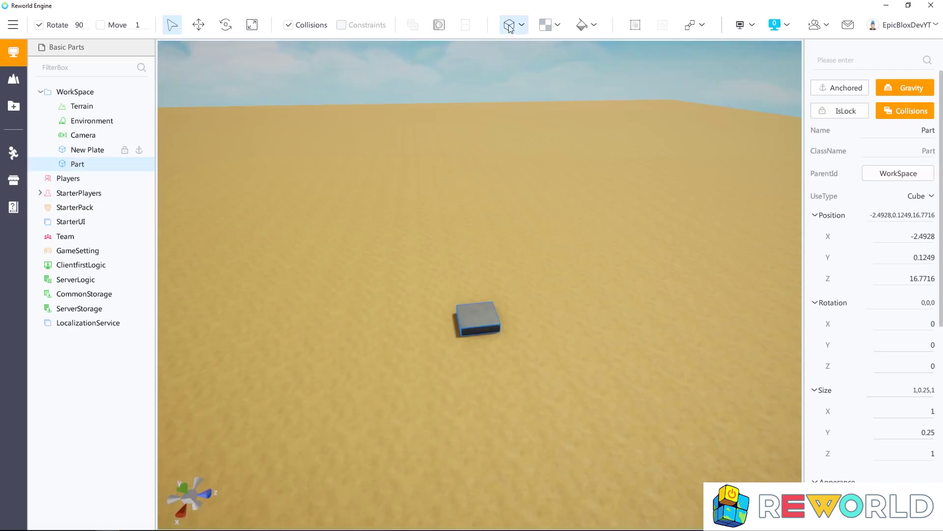
Step: Insert a second cube Part and move it edge to edge beside the first block
{"action": "left_click", "coordinate": [508, 26]}
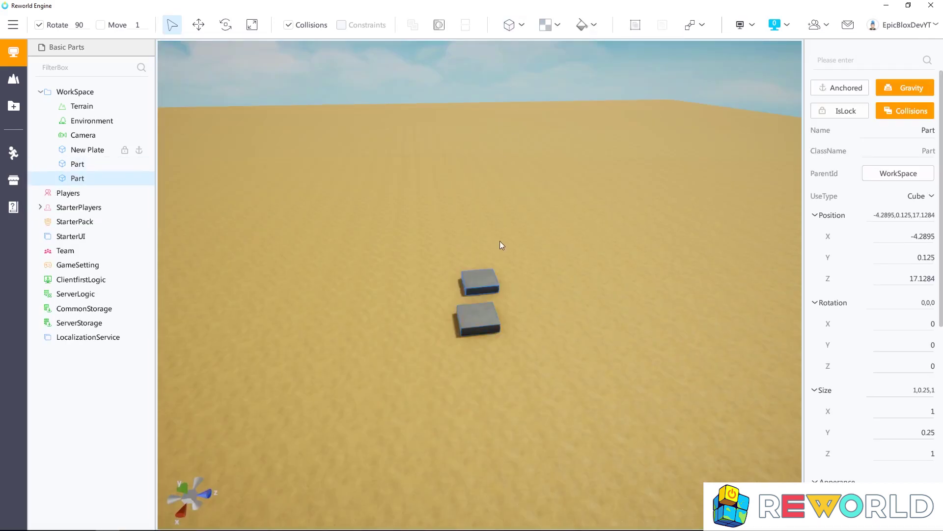
{"action": "left_click_drag", "start_coordinate": [486, 277], "coordinate": [533, 308]}
{"action": "key", "text": "w"}
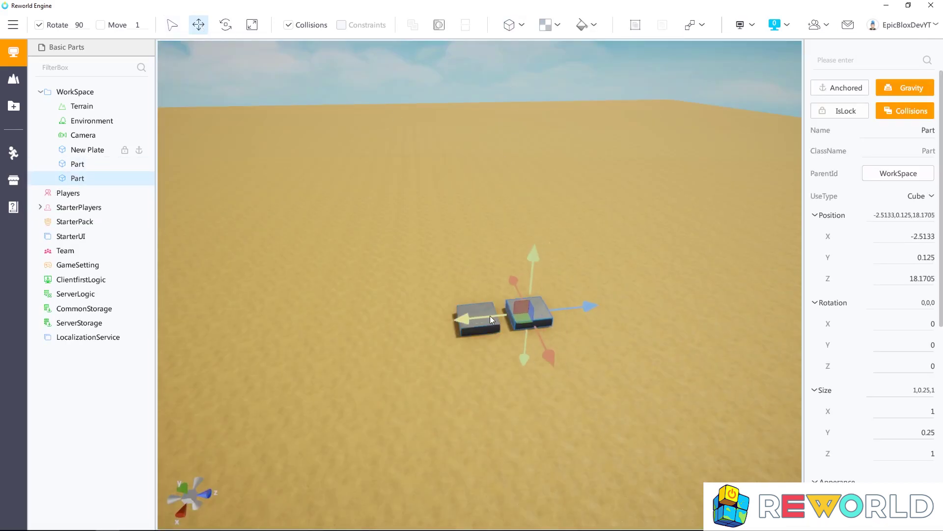
{"action": "left_click_drag", "start_coordinate": [521, 367], "coordinate": [525, 341]}
{"action": "left_click", "coordinate": [548, 252]}
Step: Insert a third cube Part, align it against the other two, and zoom in on the blocks
{"action": "left_click", "coordinate": [508, 25]}
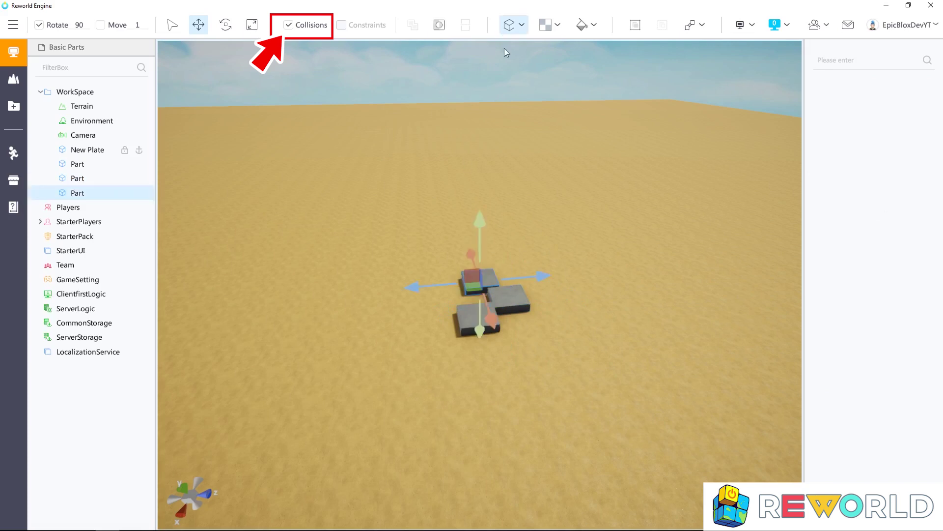
{"action": "left_click_drag", "start_coordinate": [482, 283], "coordinate": [578, 352]}
{"action": "left_click", "coordinate": [675, 448]}
{"action": "scroll", "coordinate": [608, 367], "scroll_direction": "up", "scroll_amount": 5}
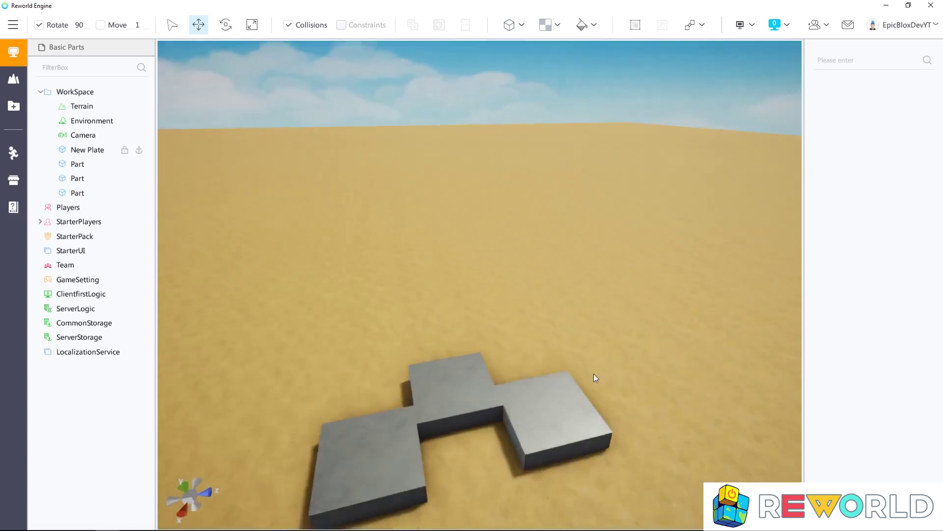
{"action": "right_click_drag", "start_coordinate": [592, 377], "coordinate": [679, 436]}
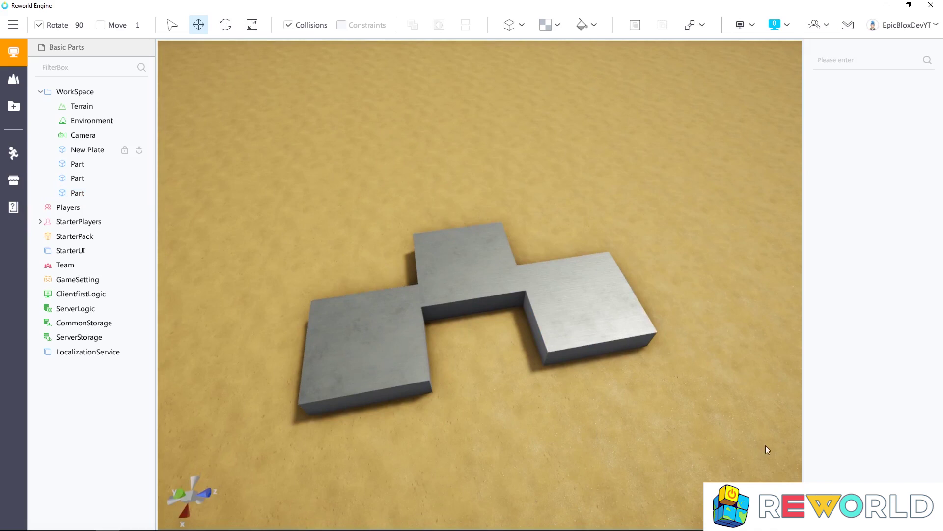